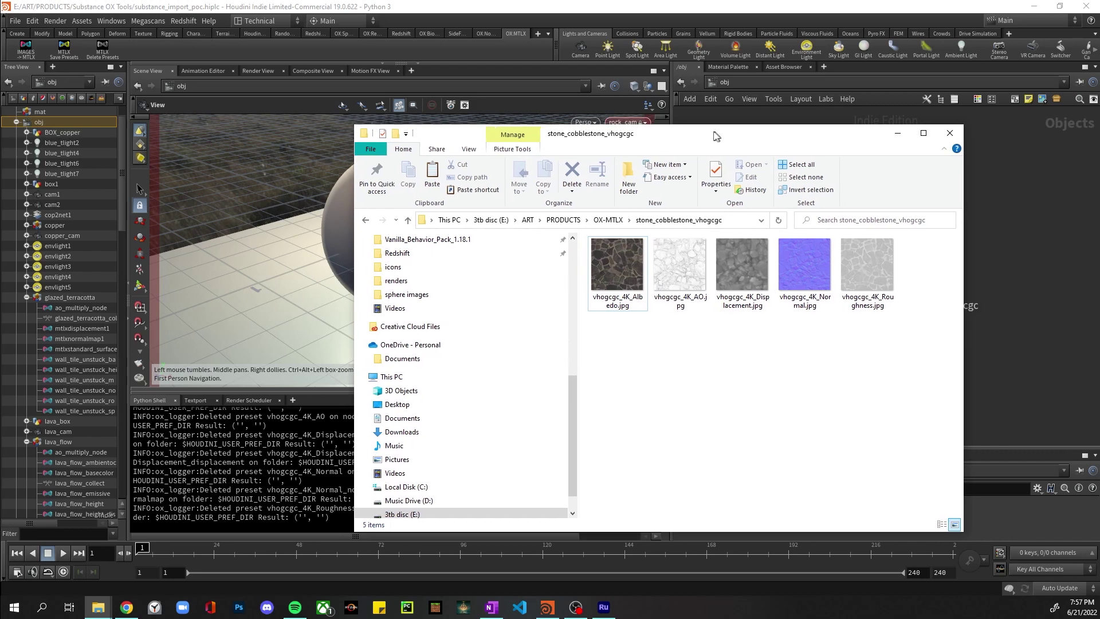
# Review the five texture images in the stone_cobblestone_vhogcgc folder and the nodes of the existing stone_cobblestone_vhogcgc material network.
pyautogui.moveTo(879, 436); pyautogui.dragTo(555, 264)
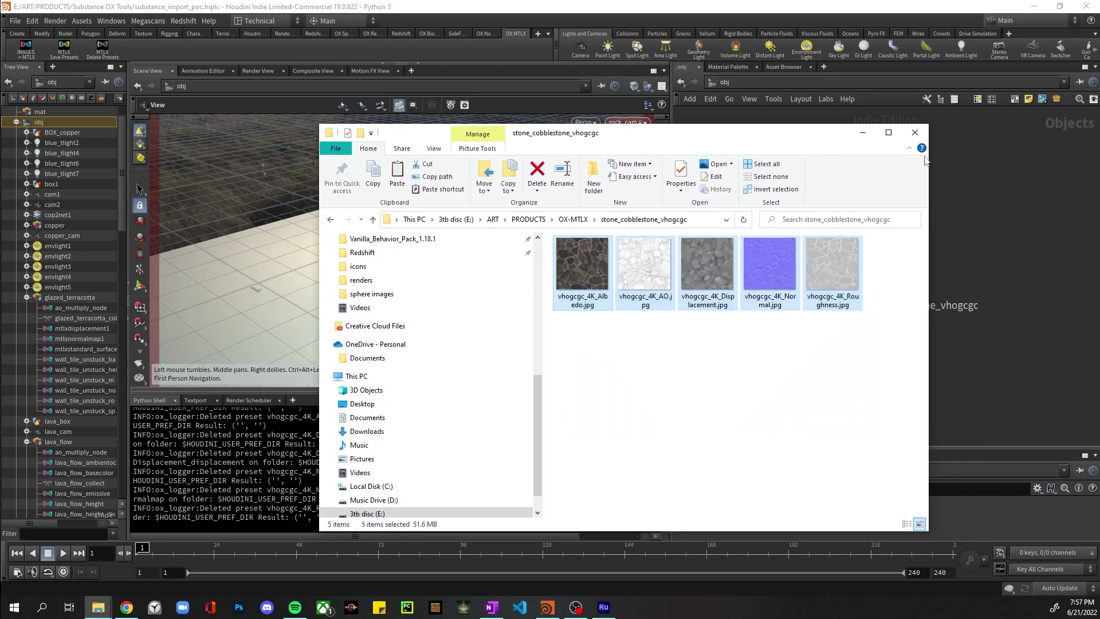
pyautogui.click(862, 133)
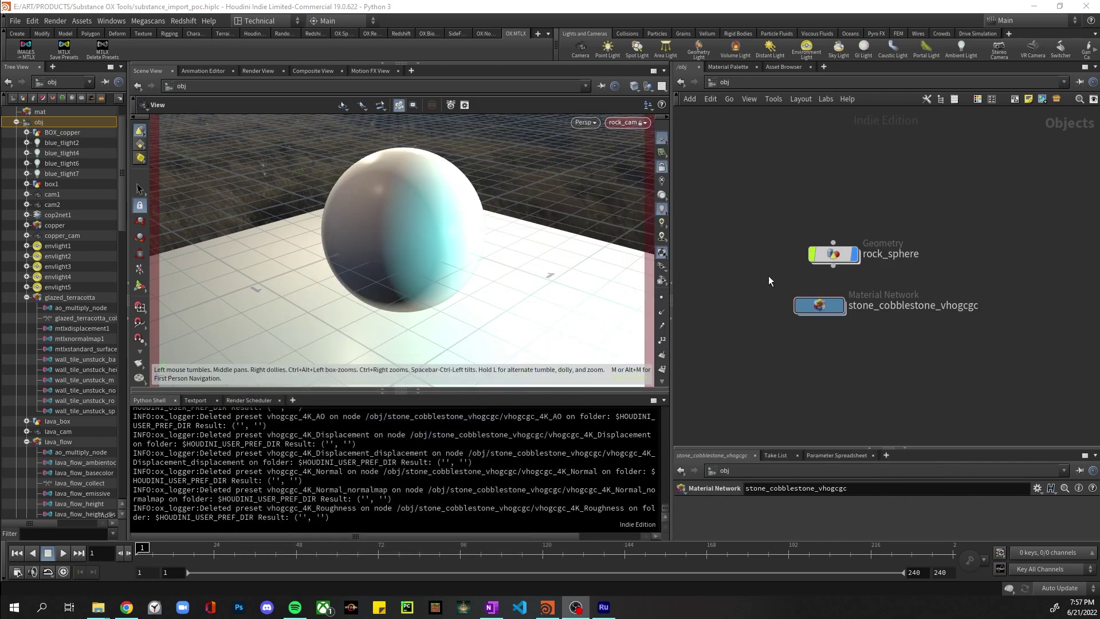
pyautogui.doubleClick(815, 308)
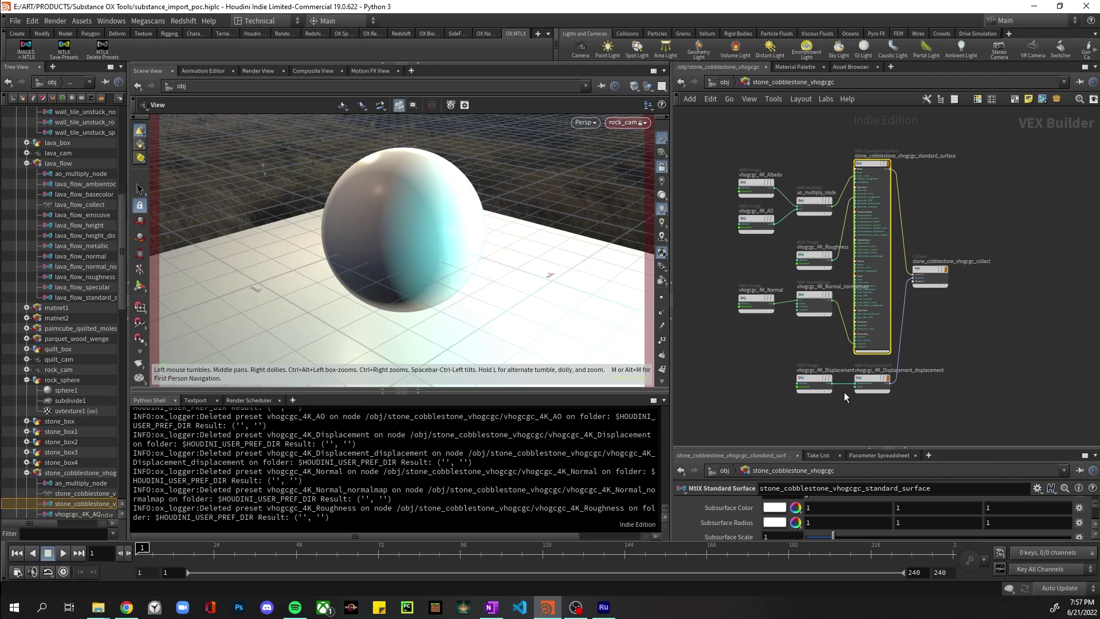
pyautogui.click(728, 83)
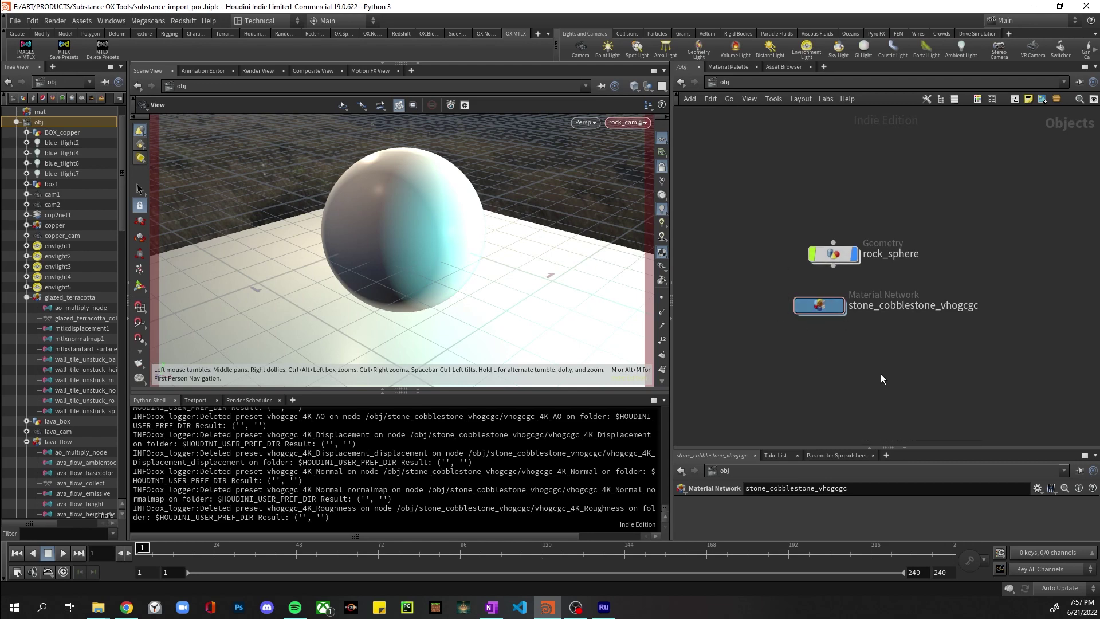
# Delete the existing stone_cobblestone_vhogcgc material network and inspect the nodes inside rock_sphere, returning to the object level.
pyautogui.click(833, 253)
pyautogui.doubleClick(841, 257)
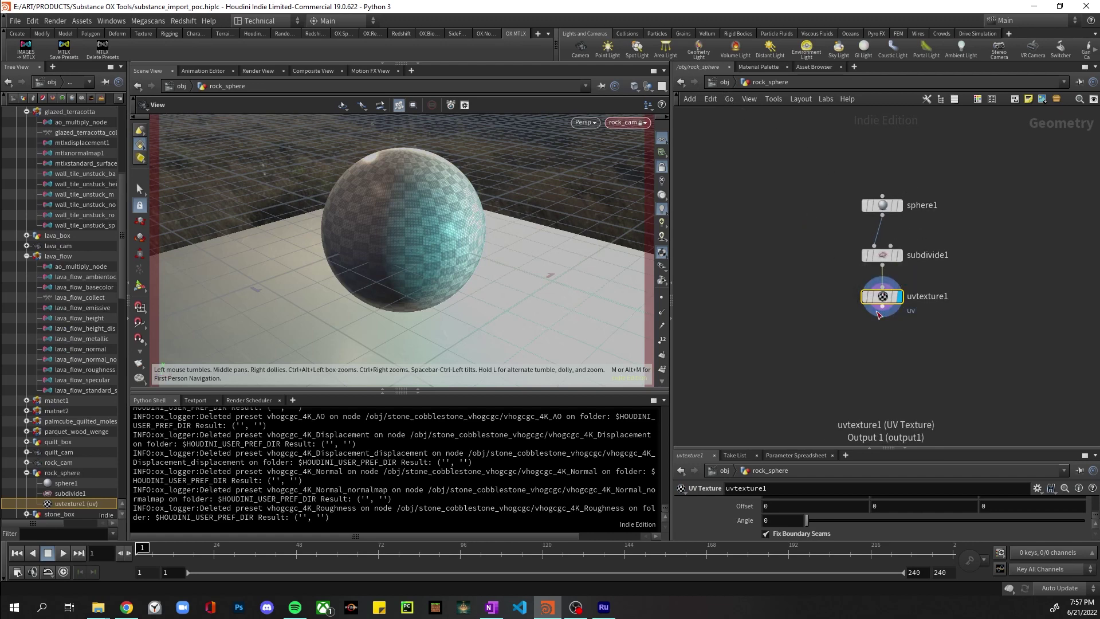
pyautogui.press('u')
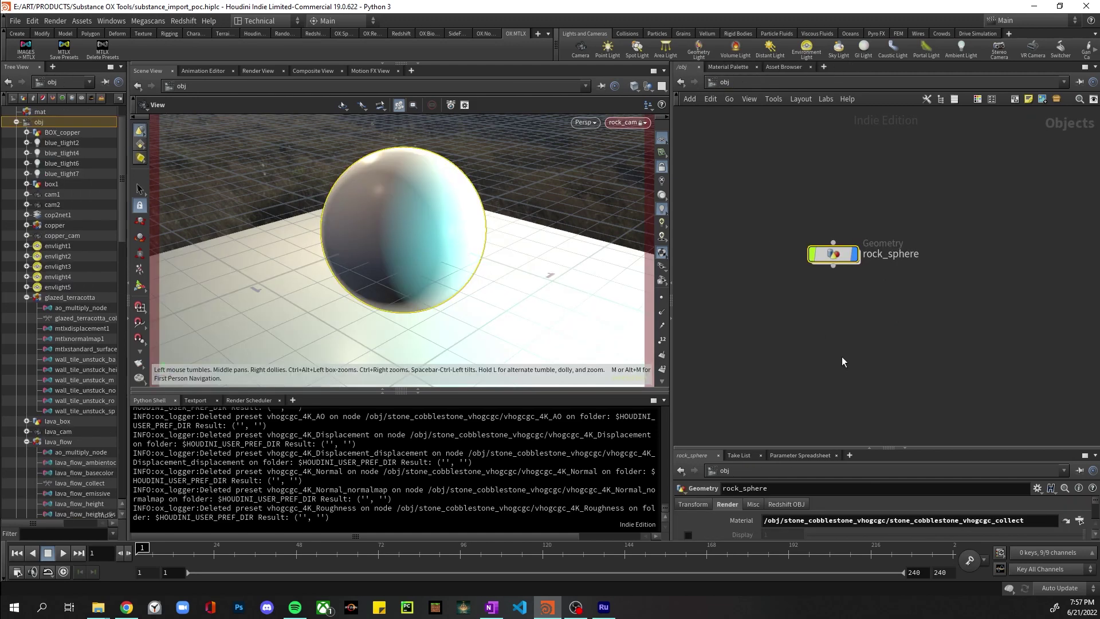
pyautogui.click(842, 357)
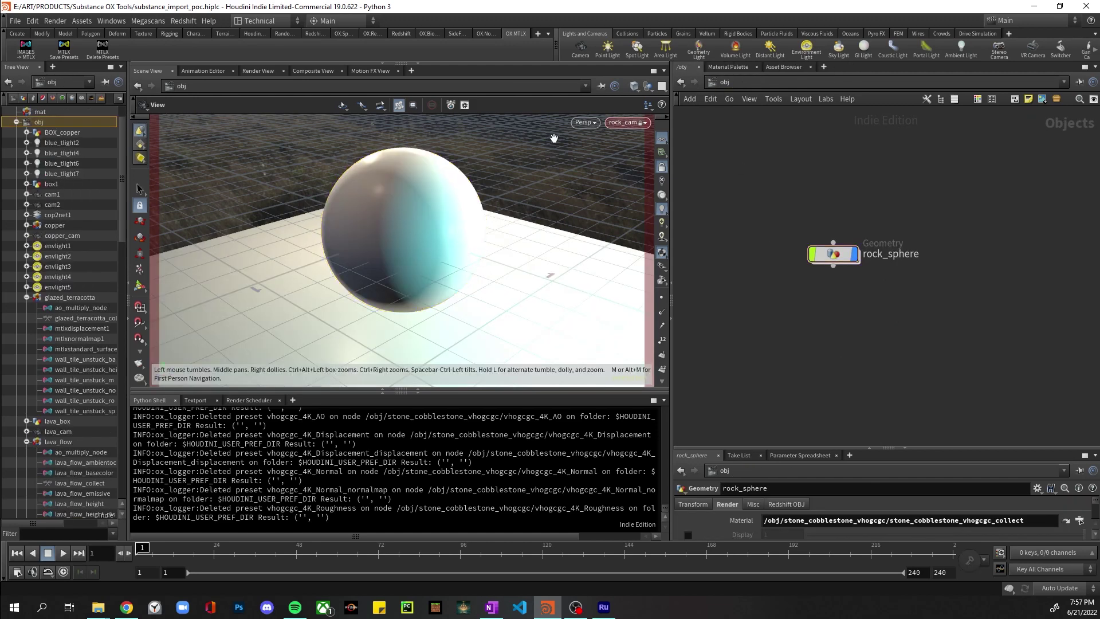
# Generate a MaterialX network from the images in the E:/ART/PRODUCTS/OX-MTLX/stone_cobblestone_vhogcgc folder using the IMAGES to MTLX tool.
pyautogui.click(35, 56)
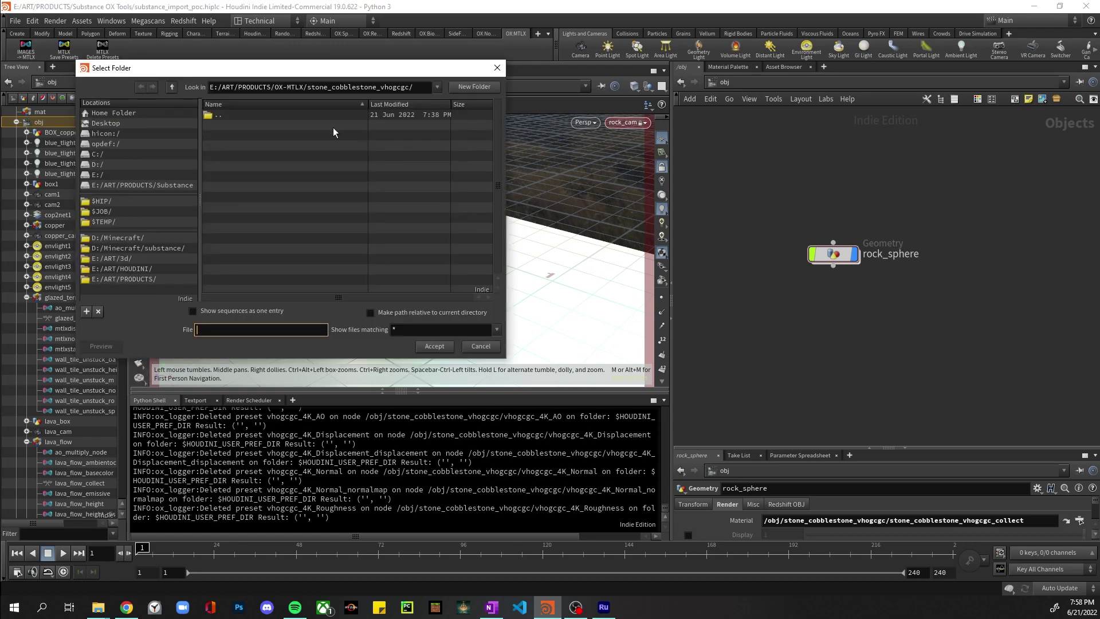
pyautogui.click(145, 278)
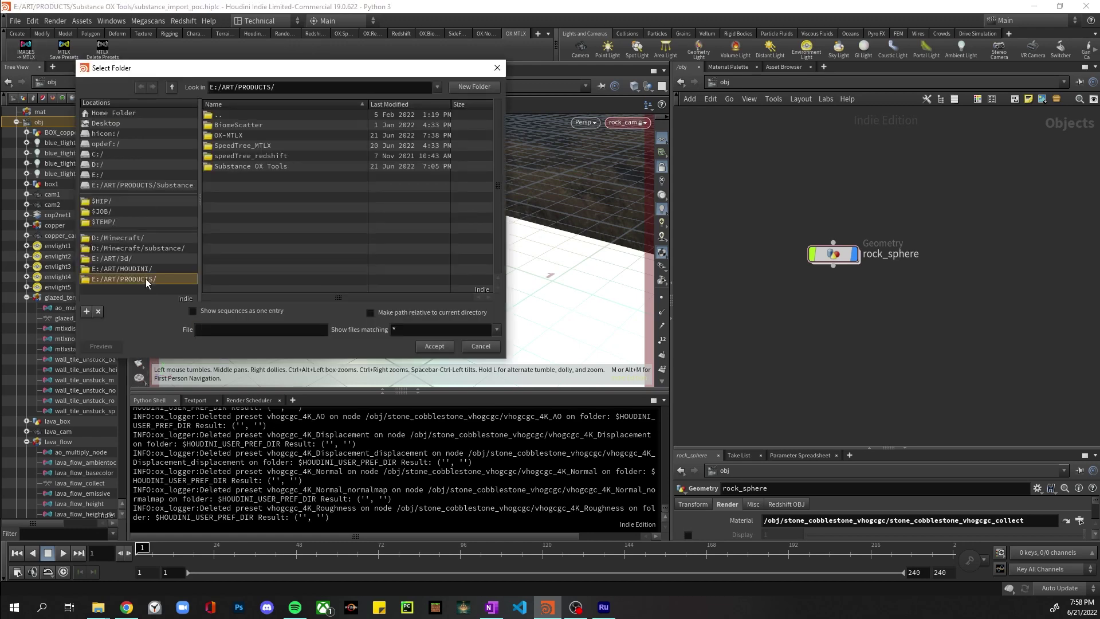
pyautogui.doubleClick(268, 137)
pyautogui.click(265, 210)
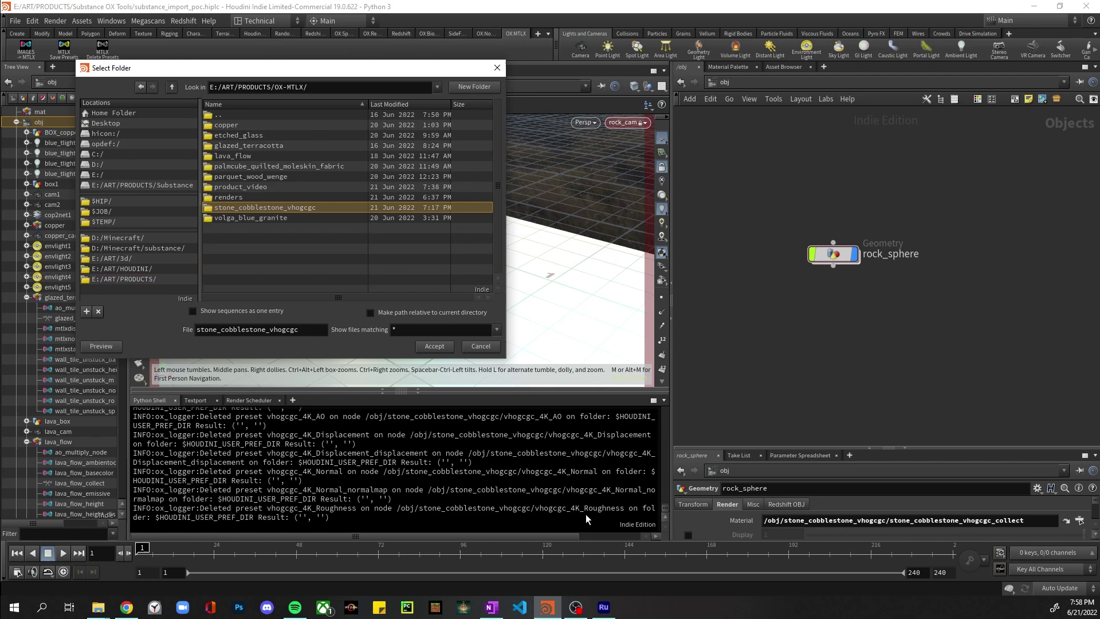
pyautogui.click(442, 347)
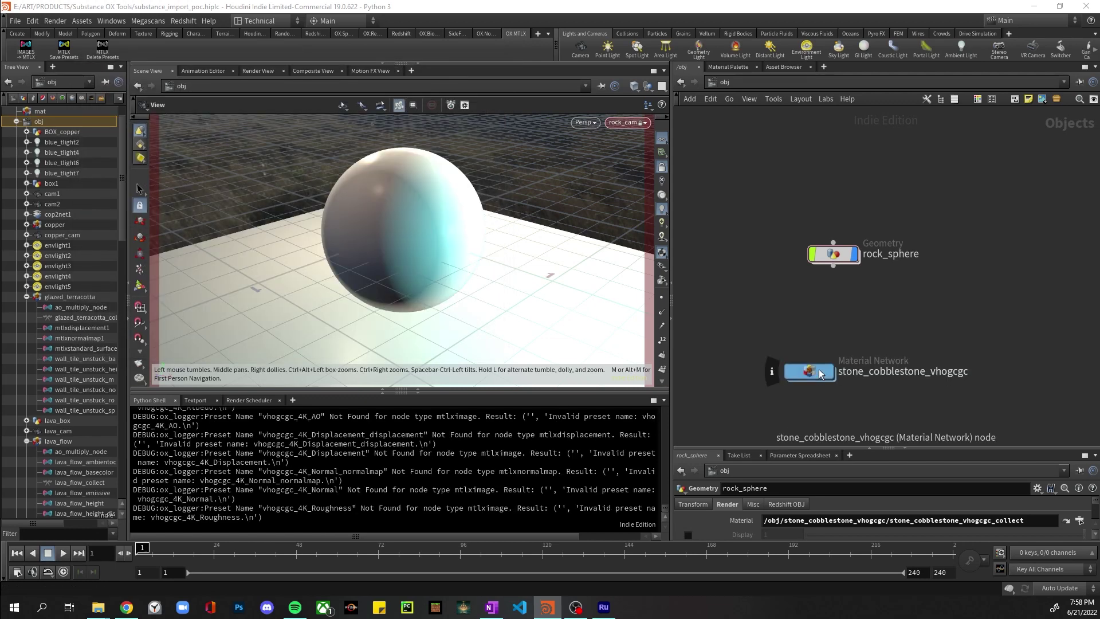
# Place the new stone_cobblestone_vhogcgc material network just below rock_sphere and examine its shader nodes, including the displacement node's scale.
pyautogui.moveTo(820, 374); pyautogui.dragTo(837, 314)
pyautogui.doubleClick(838, 314)
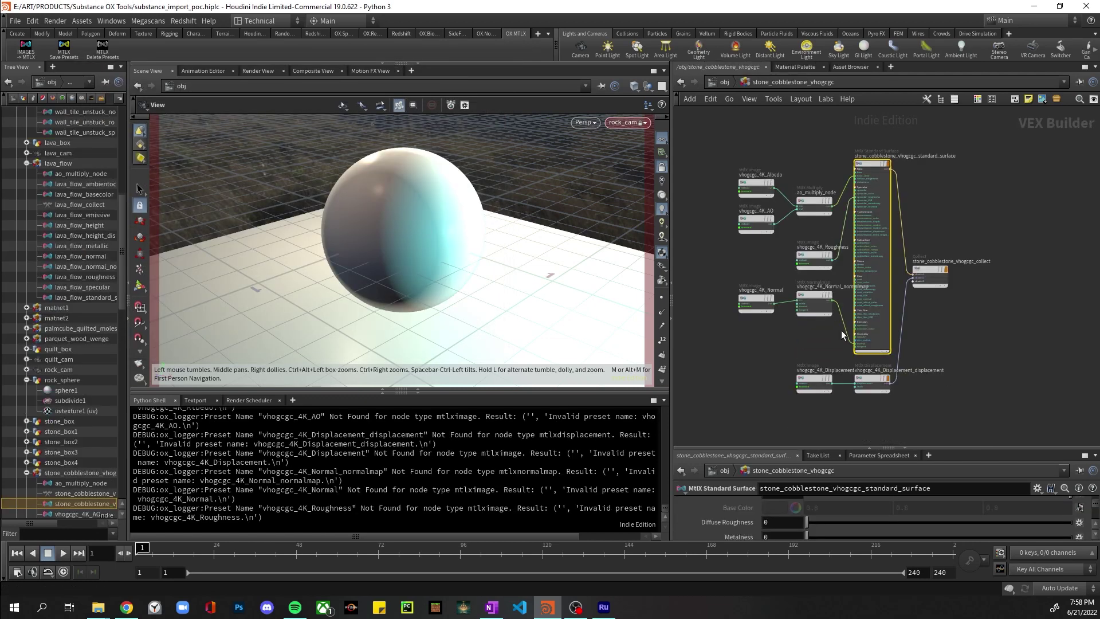
pyautogui.click(871, 384)
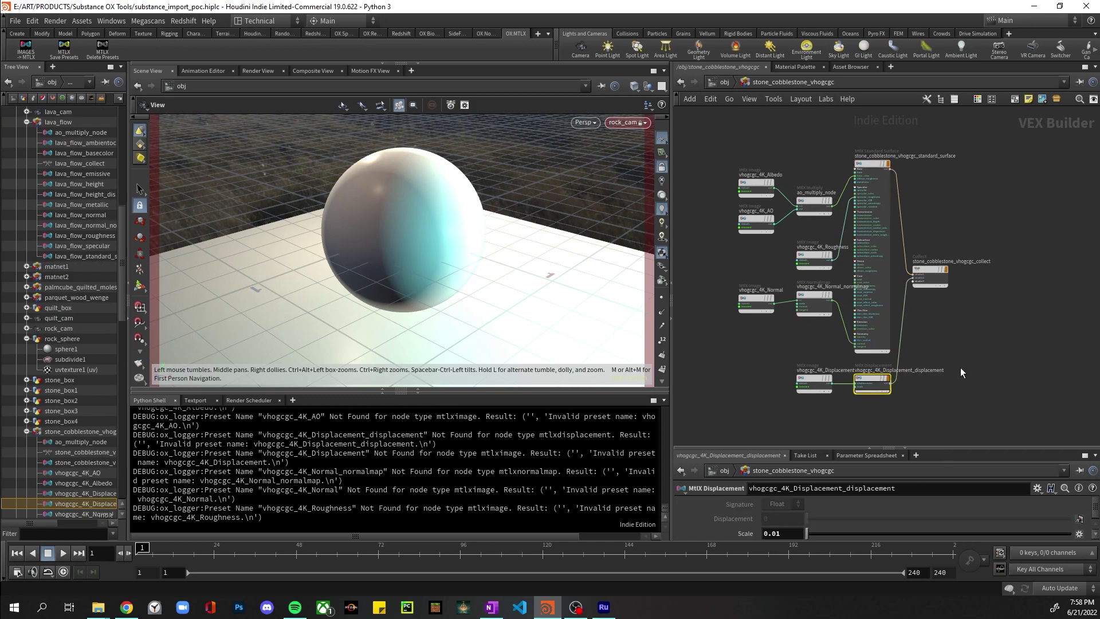
pyautogui.moveTo(962, 356); pyautogui.dragTo(959, 332, button='middle')
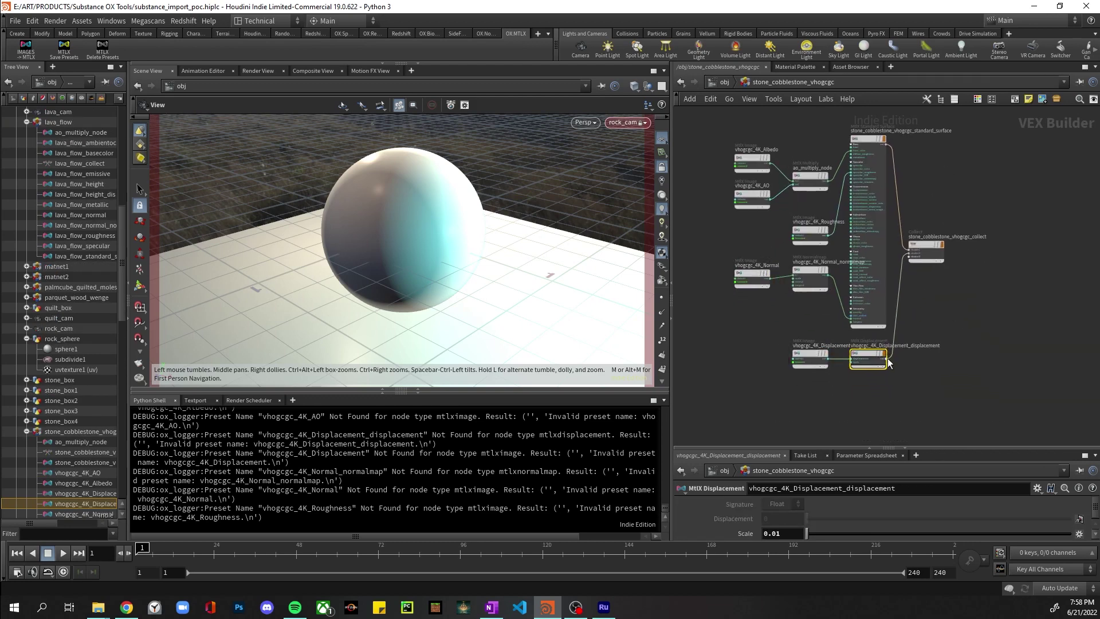
pyautogui.scroll(-3, 873, 269)
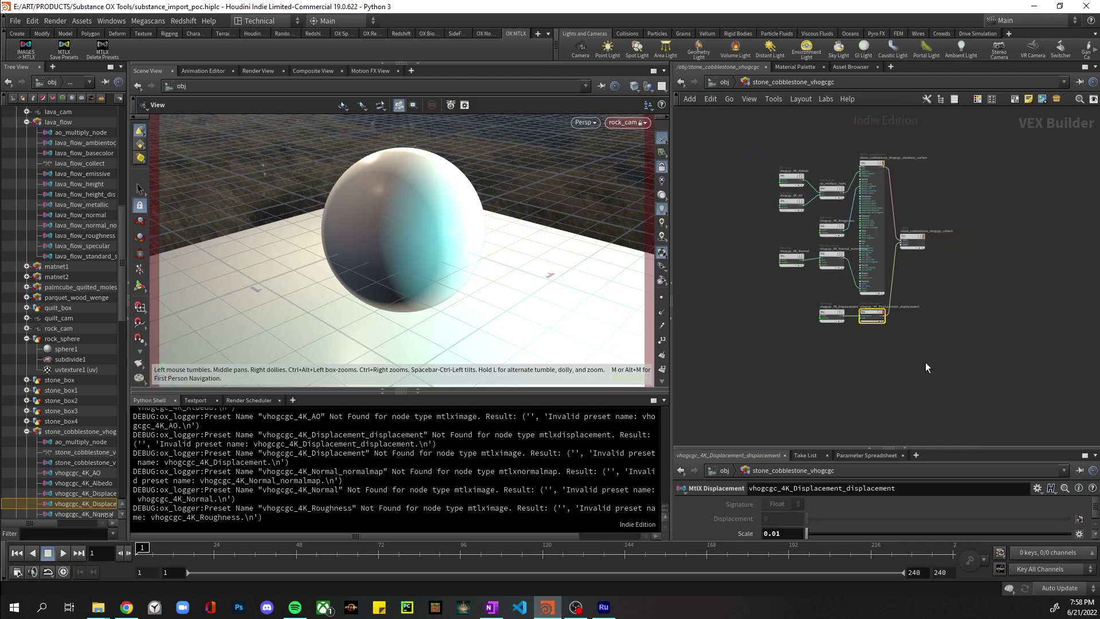
# Enlarge the parameter area, go to the out network and open karma0's Karma viewport in a maximized window.
pyautogui.moveTo(898, 448); pyautogui.dragTo(891, 359)
pyautogui.click(724, 81)
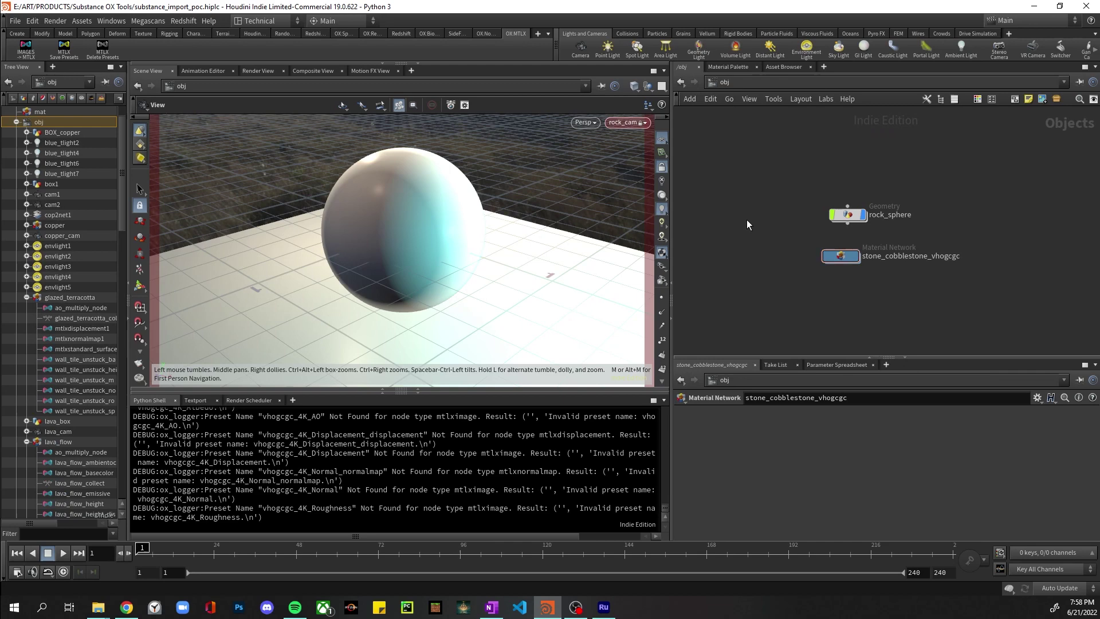
pyautogui.click(726, 381)
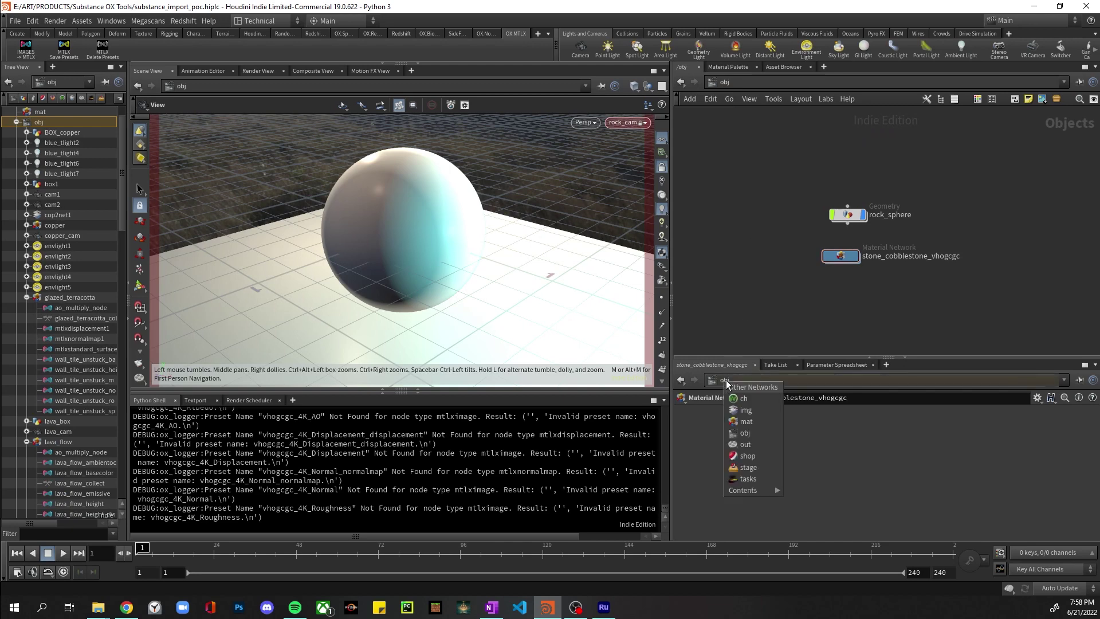
pyautogui.click(764, 444)
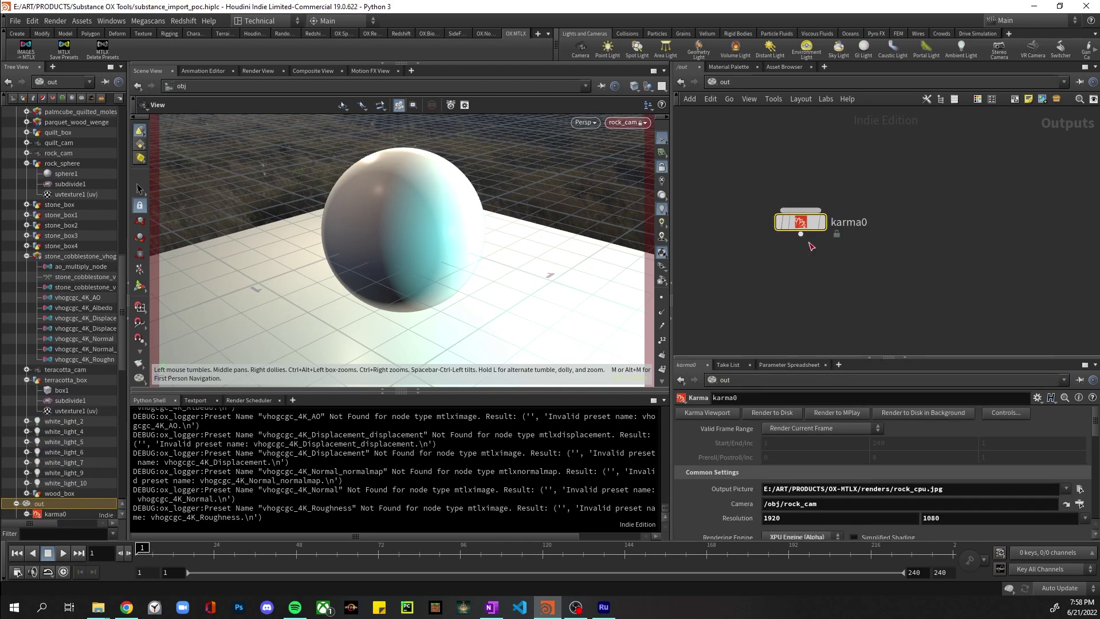
pyautogui.moveTo(799, 223); pyautogui.dragTo(803, 231)
pyautogui.press('h')
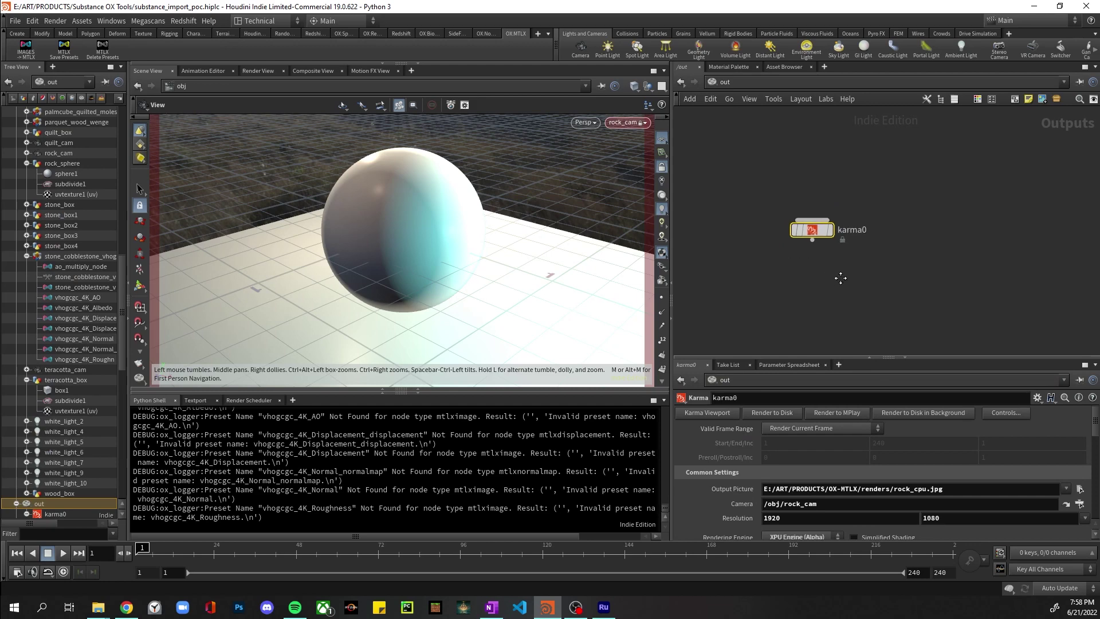
pyautogui.click(703, 411)
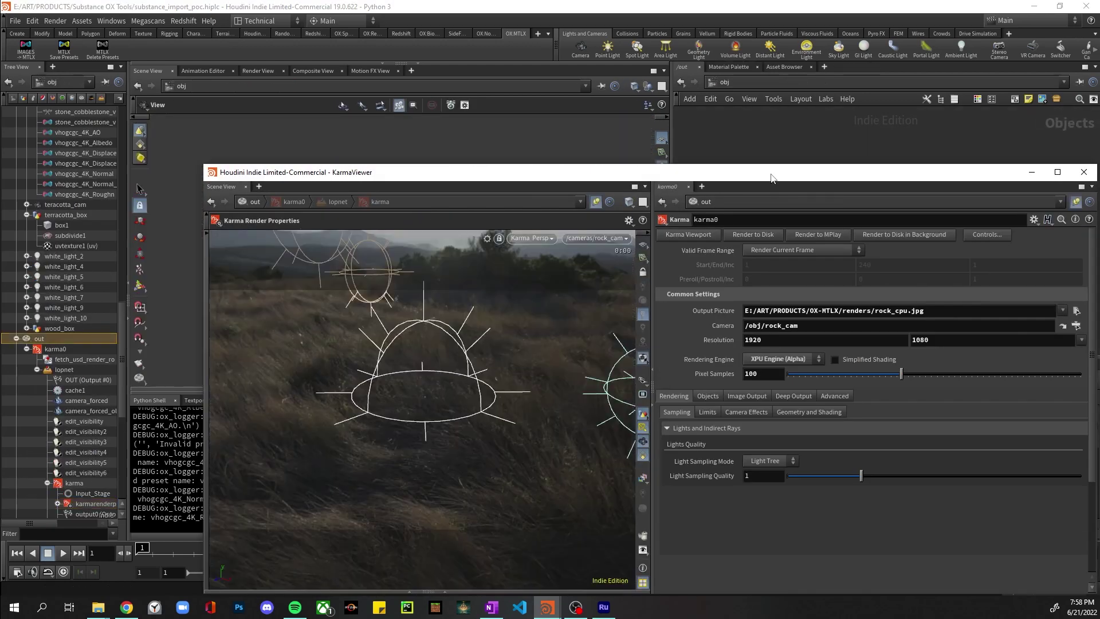
pyautogui.moveTo(776, 184); pyautogui.dragTo(646, 102)
pyautogui.doubleClick(645, 98)
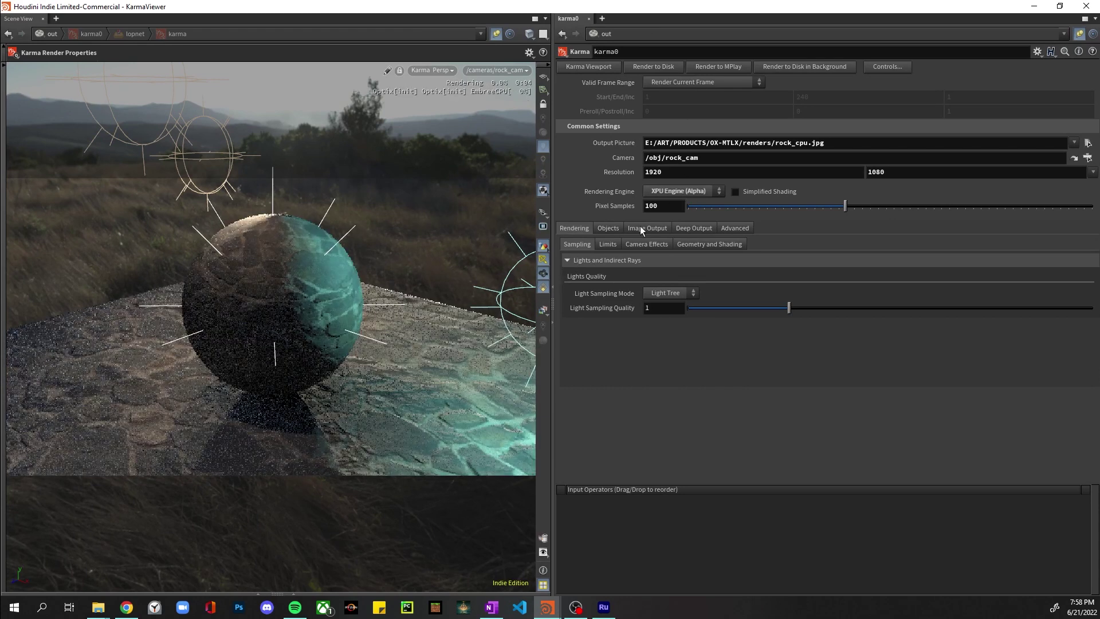
# Reveal the render gallery, take a snapshot of the XPU render and delete the two older snapshots.
pyautogui.click(646, 206)
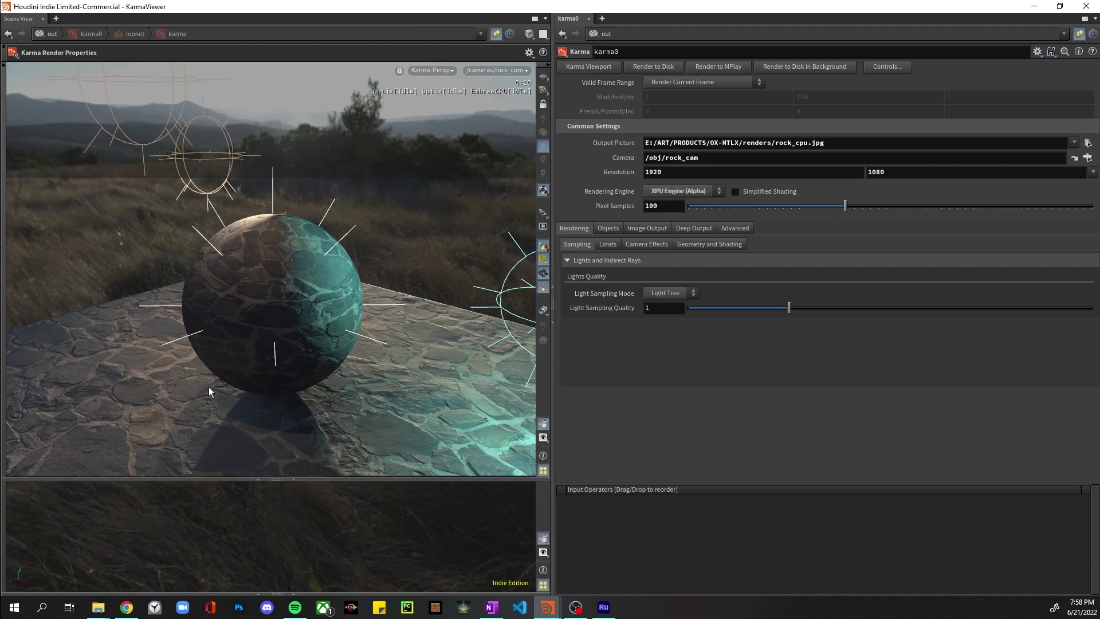
pyautogui.click(258, 593)
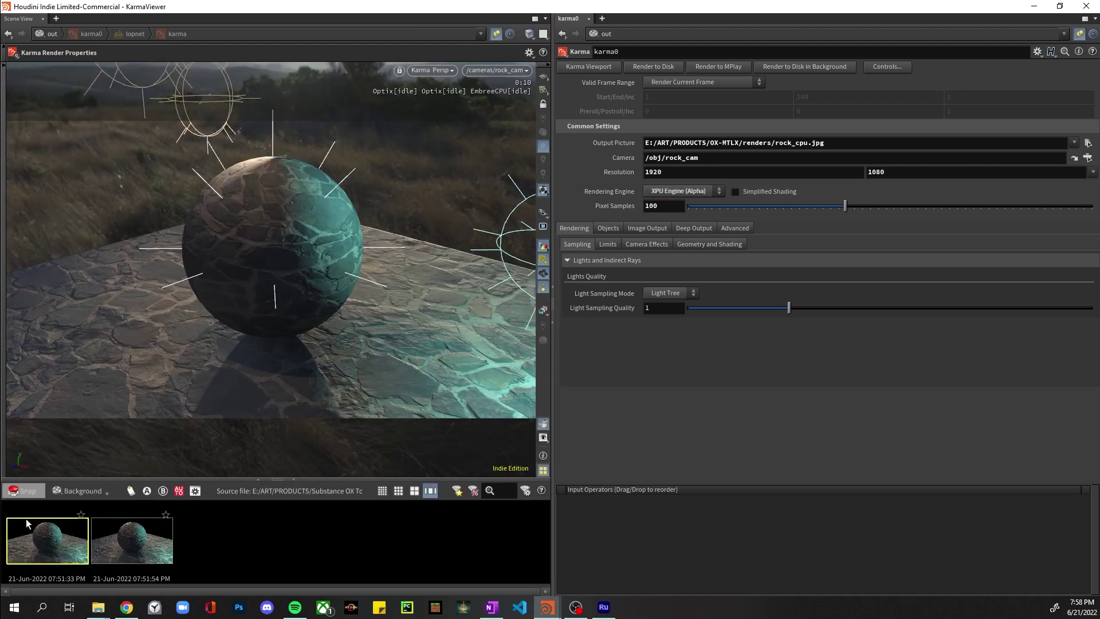
pyautogui.click(134, 550)
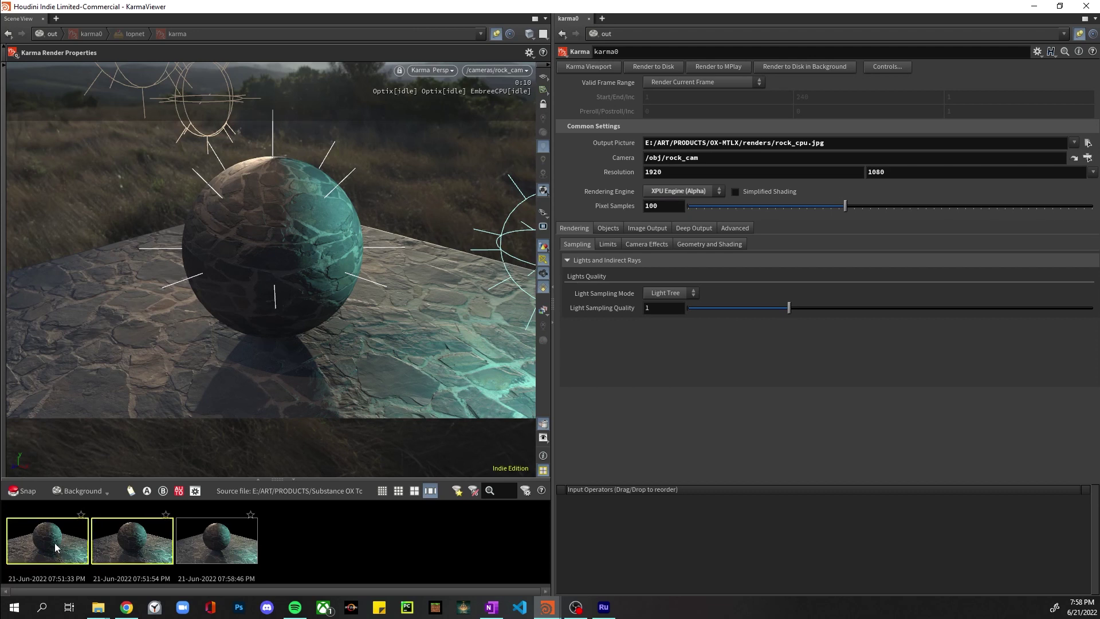
pyautogui.rightClick(55, 547)
pyautogui.click(102, 511)
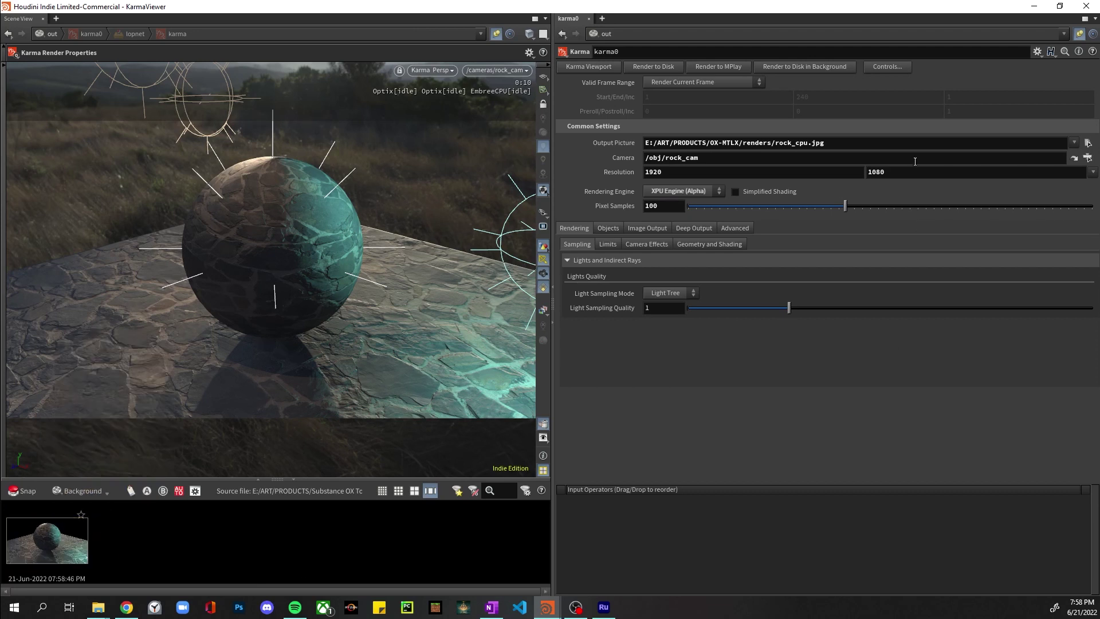
# Switch karma0's rendering engine to CPU Engine and take a snapshot of the render in a widened viewport.
pyautogui.click(689, 193)
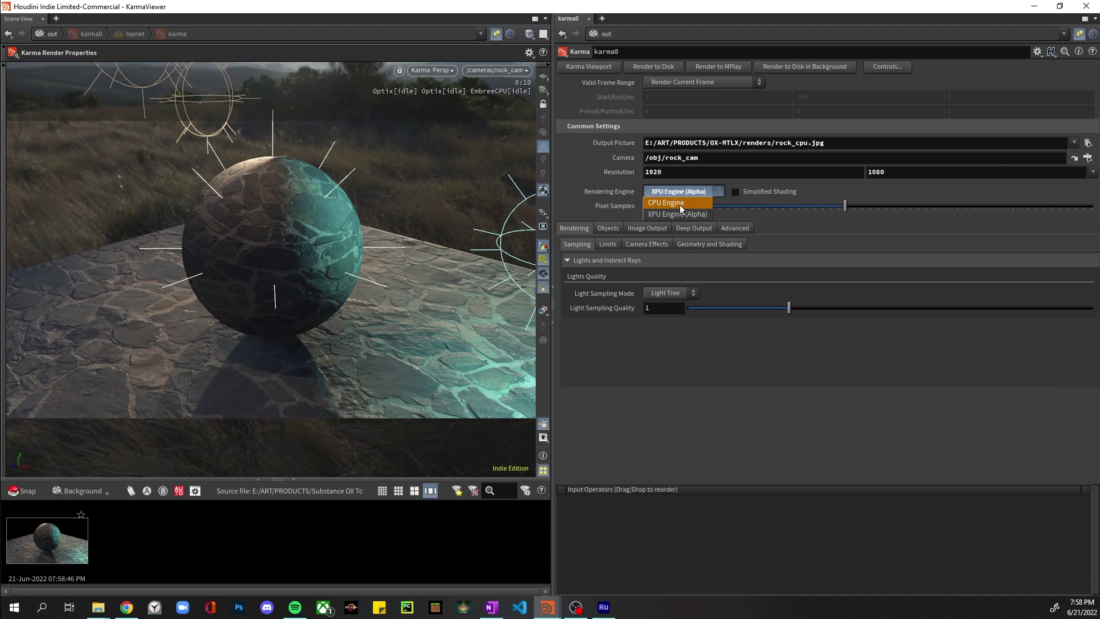
pyautogui.click(679, 204)
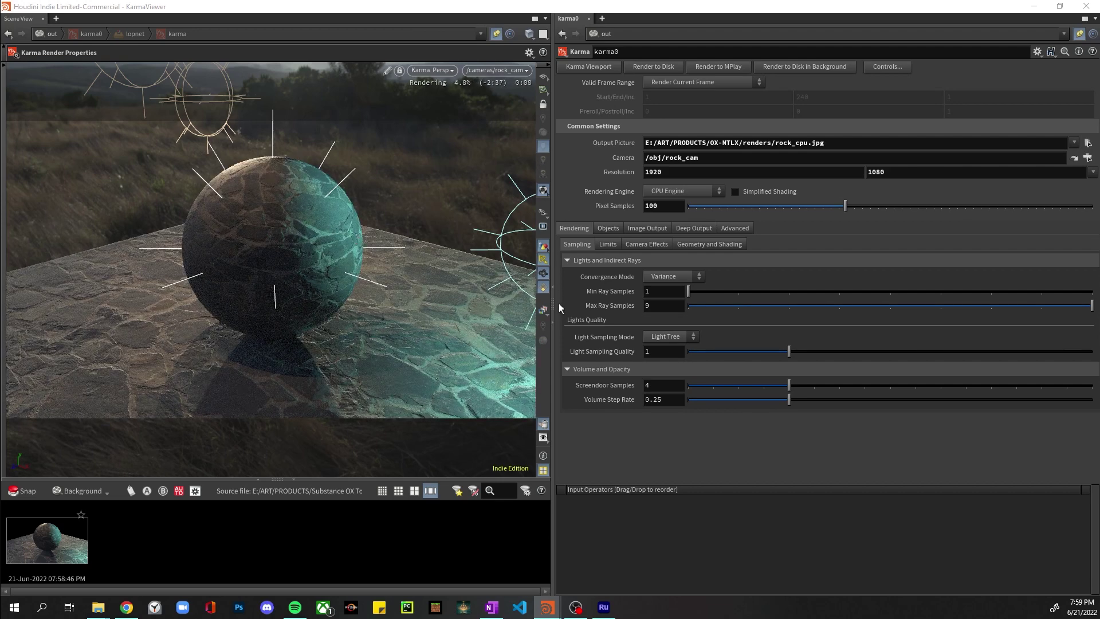
pyautogui.moveTo(553, 305); pyautogui.dragTo(634, 302)
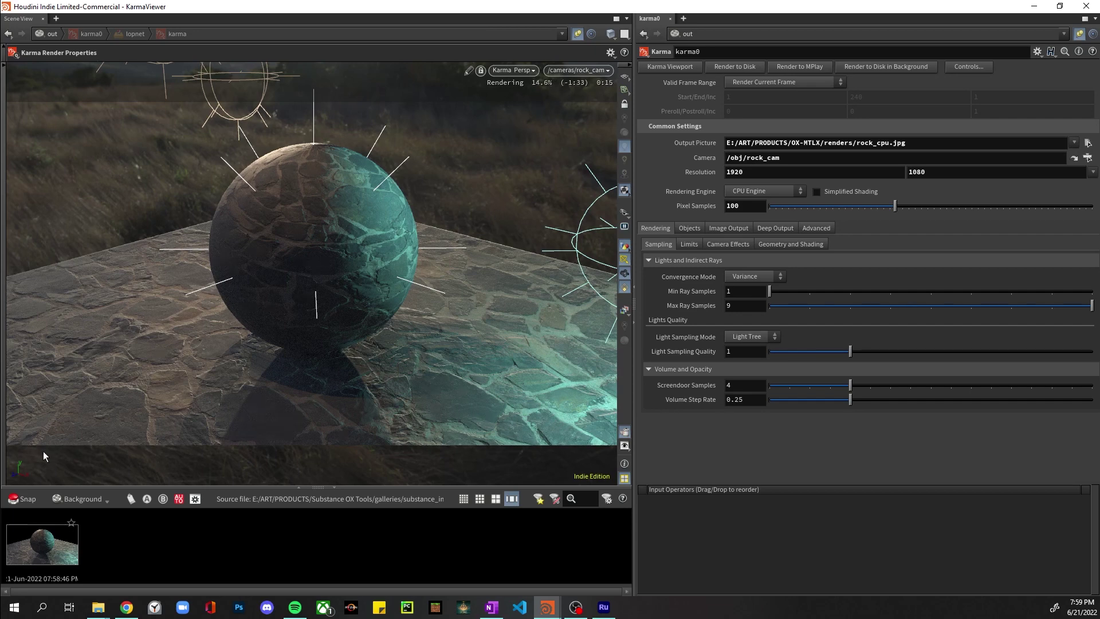
pyautogui.click(27, 499)
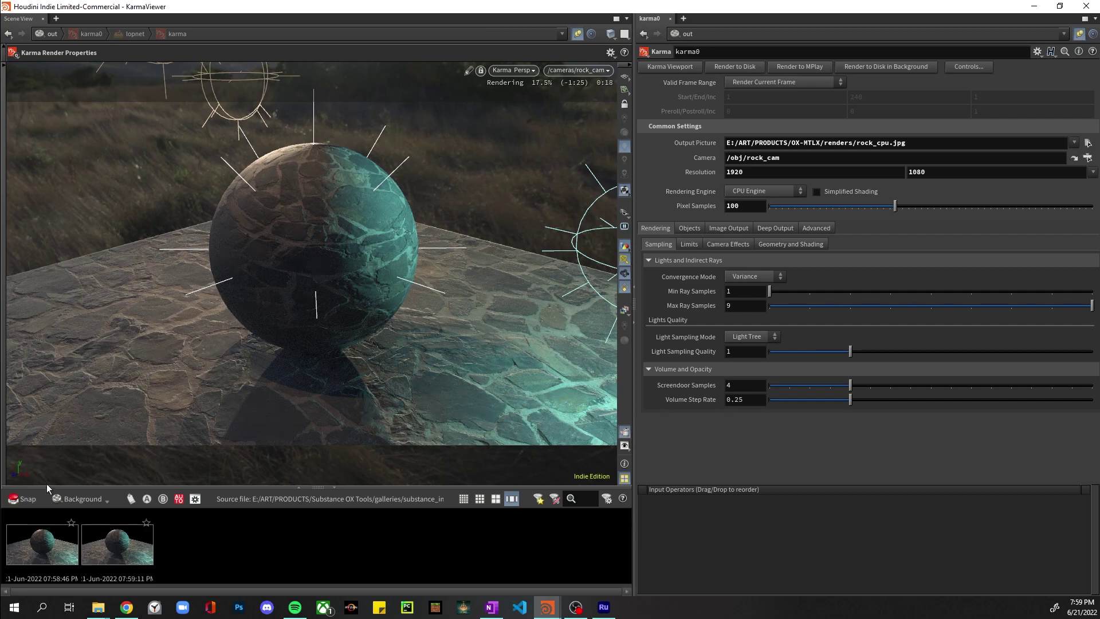
# Open the XPU snapshot in the full render gallery and compare it with the CPU snapshot of the cobblestone sphere.
pyautogui.doubleClick(57, 566)
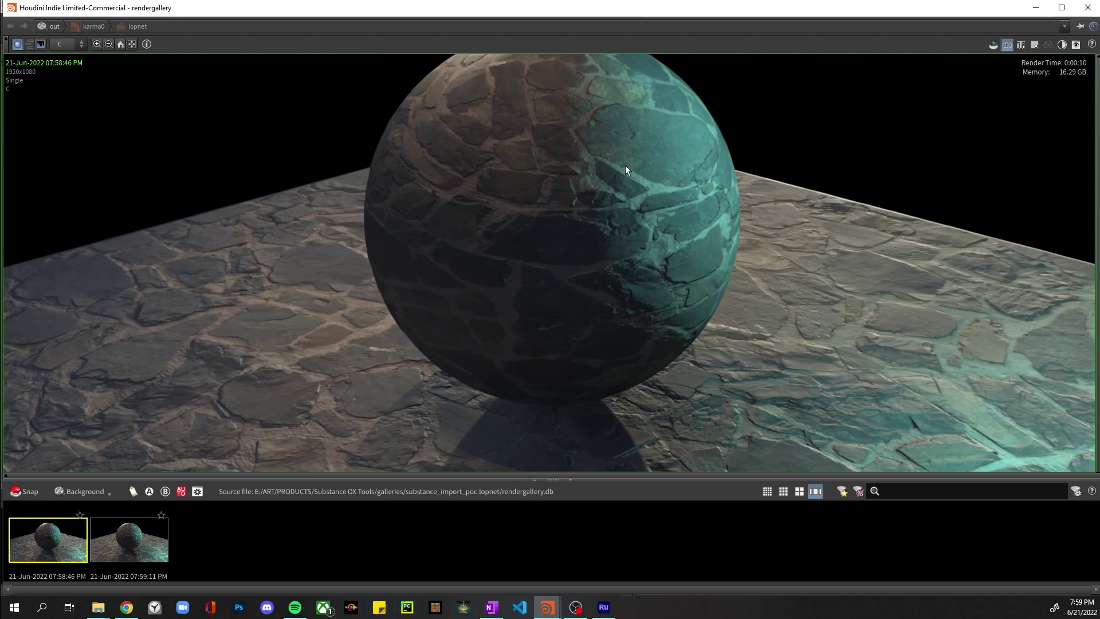
pyautogui.scroll(-3, 607, 269)
pyautogui.scroll(1, 608, 240)
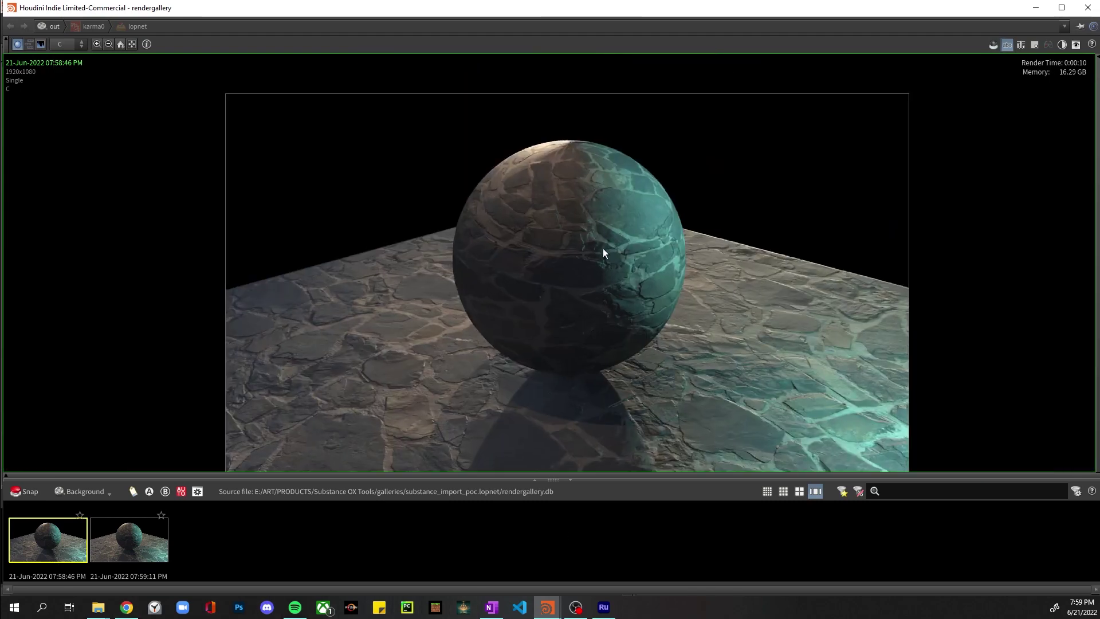
pyautogui.scroll(-1, 603, 248)
pyautogui.click(124, 546)
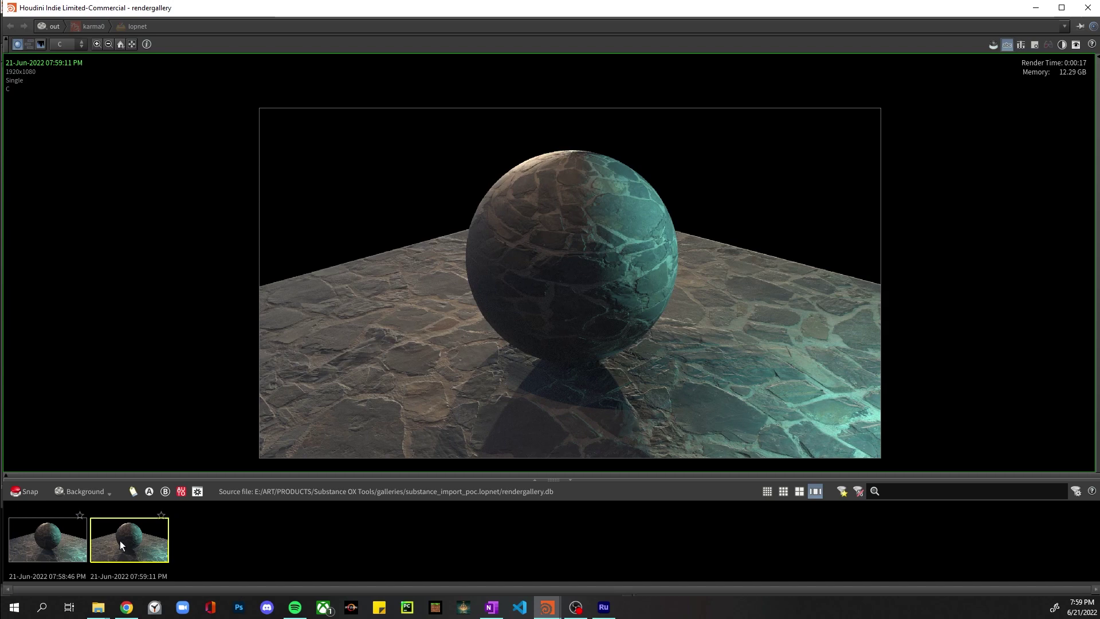
pyautogui.moveTo(46, 552)
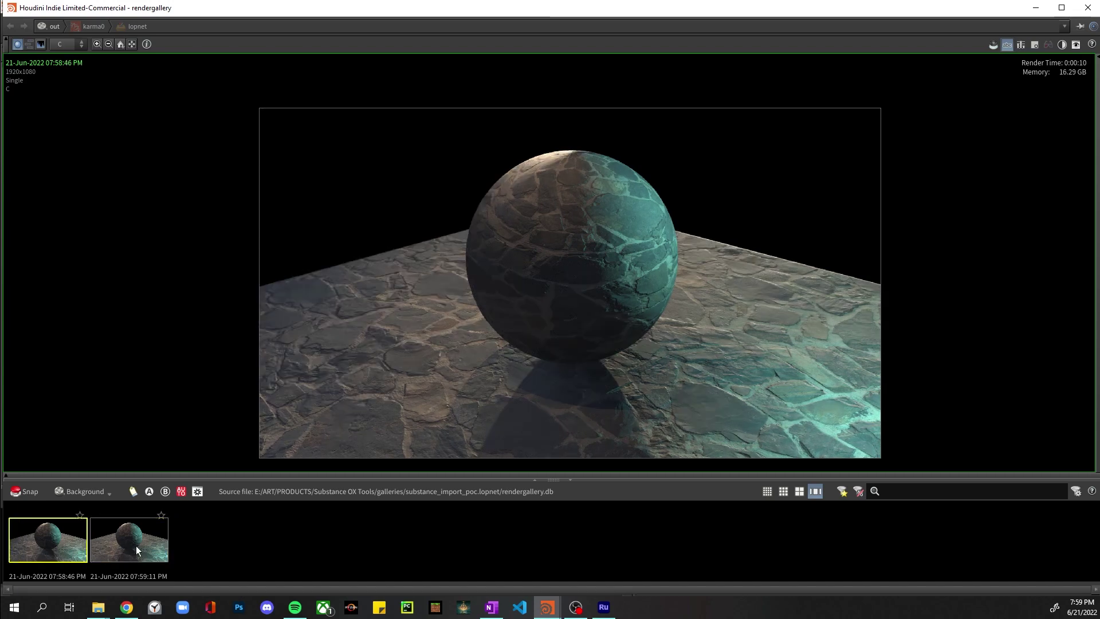
pyautogui.moveTo(136, 544)
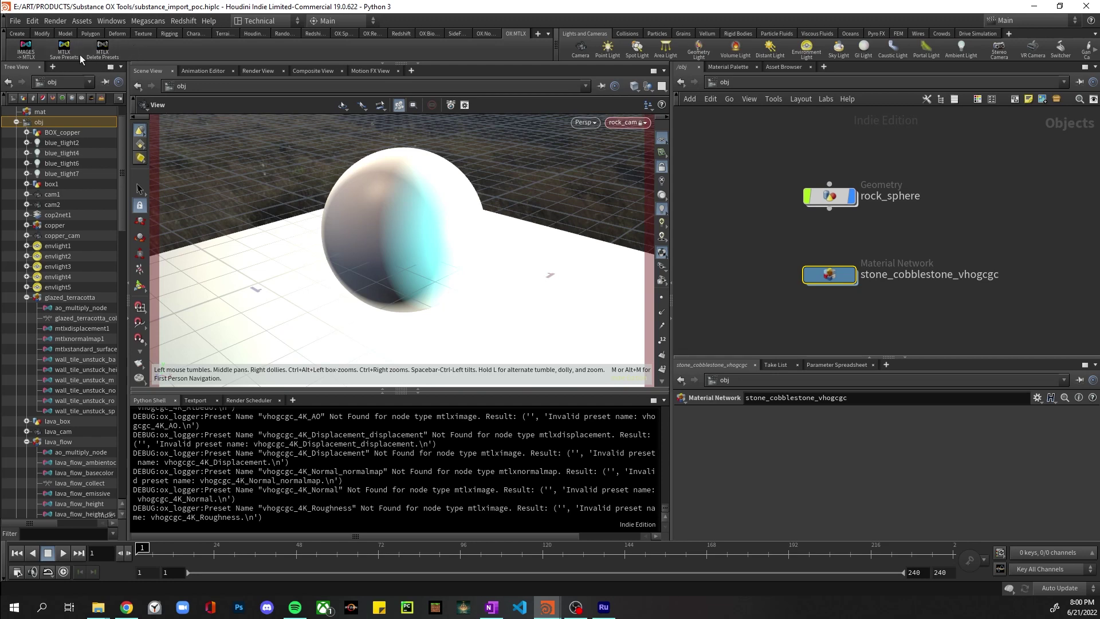
# Open the stone_cobblestone_vhogcgc material network at the object level to examine its nodes.
pyautogui.doubleClick(832, 273)
pyautogui.scroll(2, 933, 277)
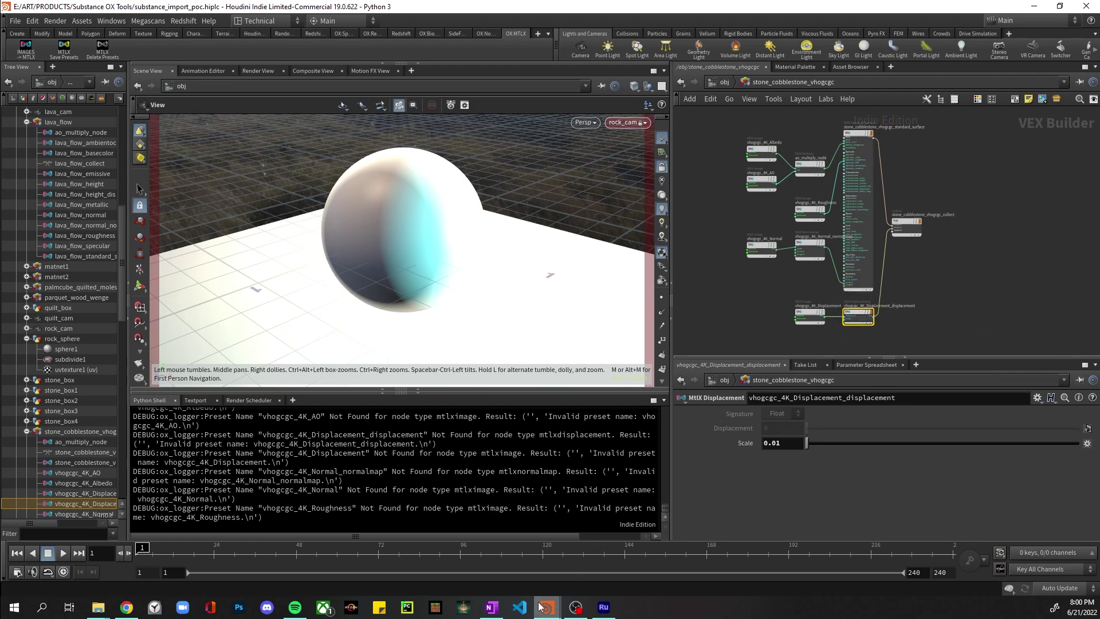
# Check the Karma CPU render of the cobblestone sphere in the KarmaViewer window and return to the material network.
pyautogui.moveTo(541, 608)
pyautogui.moveTo(531, 563)
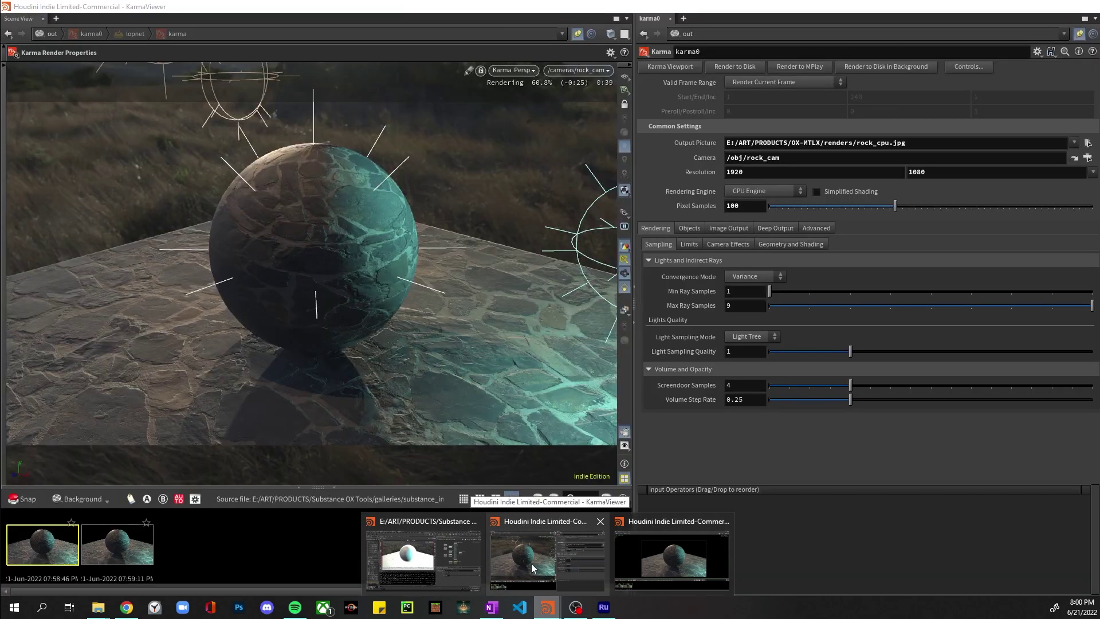
pyautogui.click(531, 563)
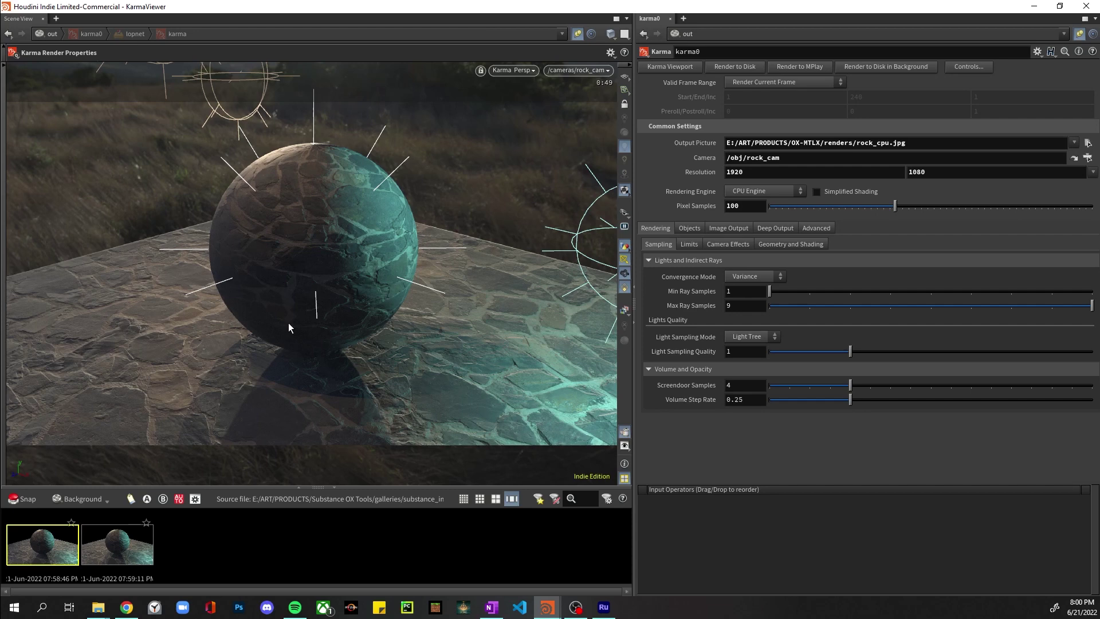
pyautogui.click(1033, 6)
# Set the Scale of the vhogcgc_4K_Displacement_displacement node to 0.07 and check the stronger displacement in the Karma viewer.
pyautogui.click(790, 440)
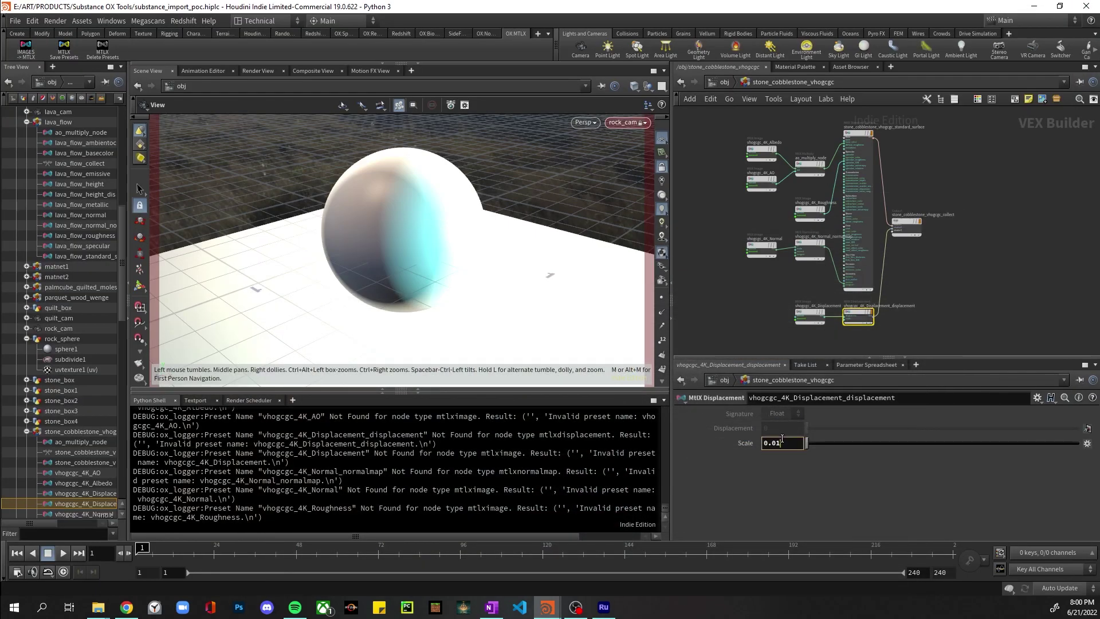
pyautogui.press('BackSpace')
pyautogui.press('Return')
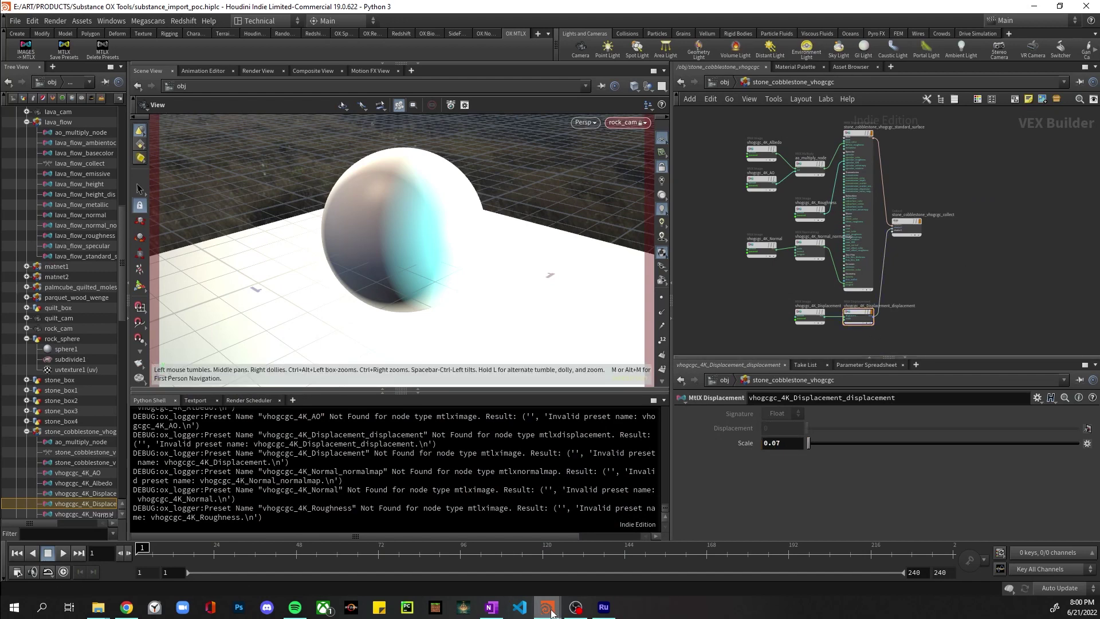
pyautogui.moveTo(547, 606)
pyautogui.click(541, 566)
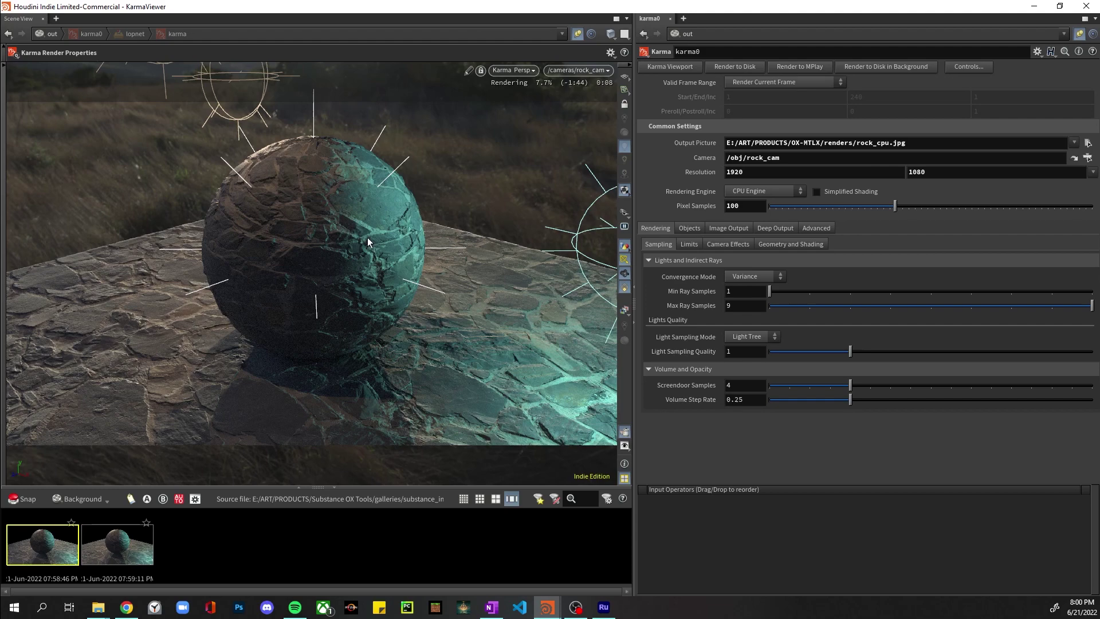
pyautogui.click(1034, 7)
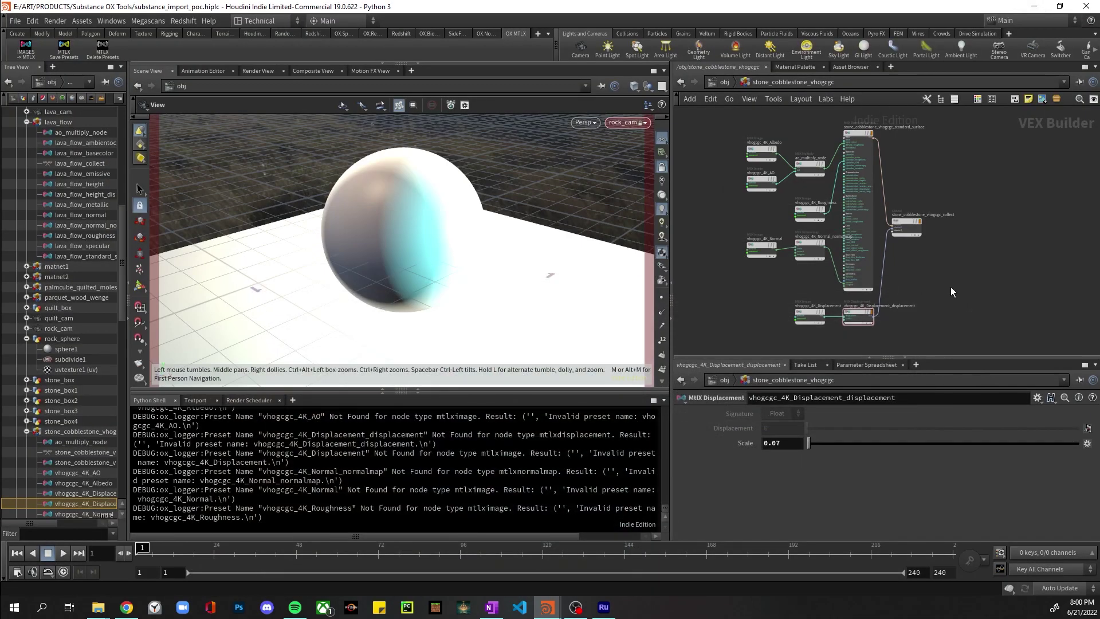
# Examine the Subsurface parameters of the stone_cobblestone_vhogcgc_standard_surface node and return to the object level.
pyautogui.click(861, 136)
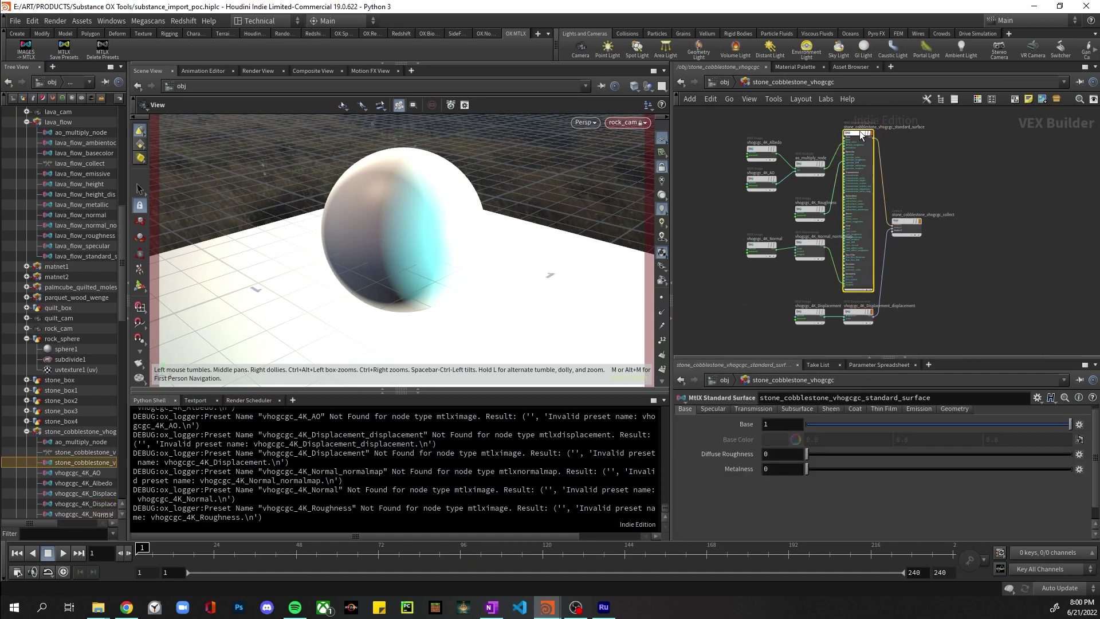
pyautogui.click(798, 409)
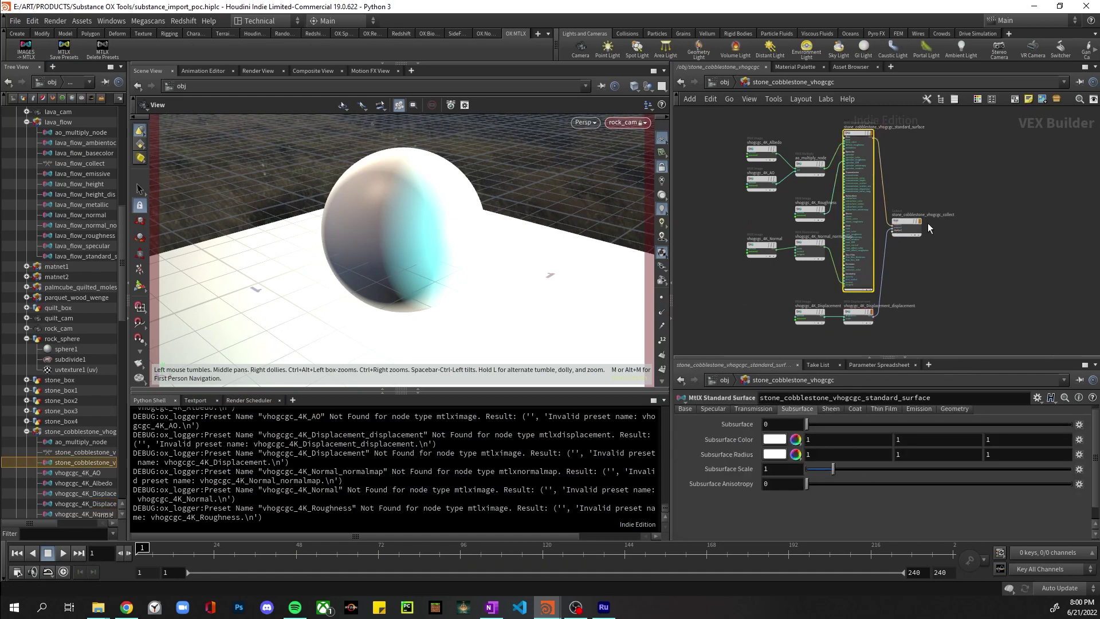
pyautogui.click(953, 297)
pyautogui.click(723, 83)
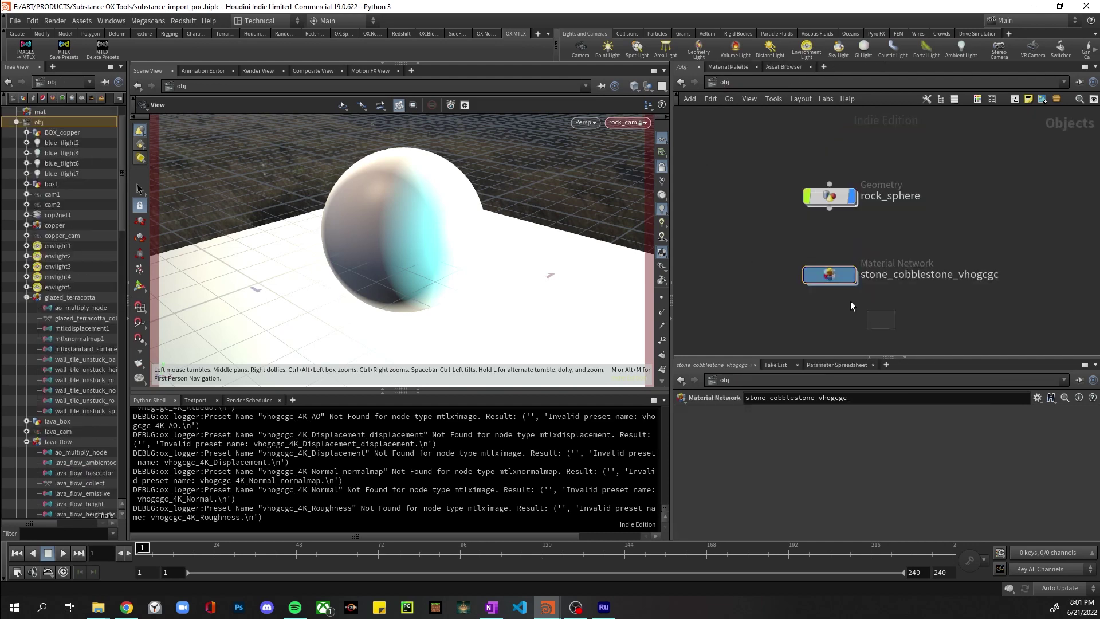
# Save MTLX presets for all nodes in the stone_cobblestone_vhogcgc material network.
pyautogui.moveTo(895, 329); pyautogui.dragTo(784, 250)
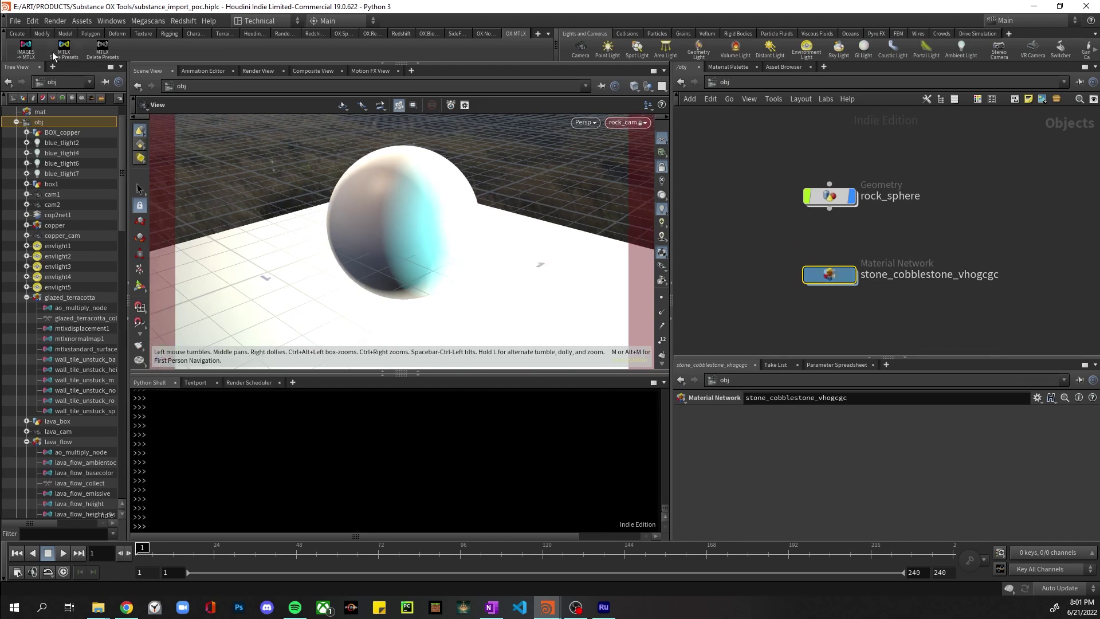
pyautogui.click(67, 50)
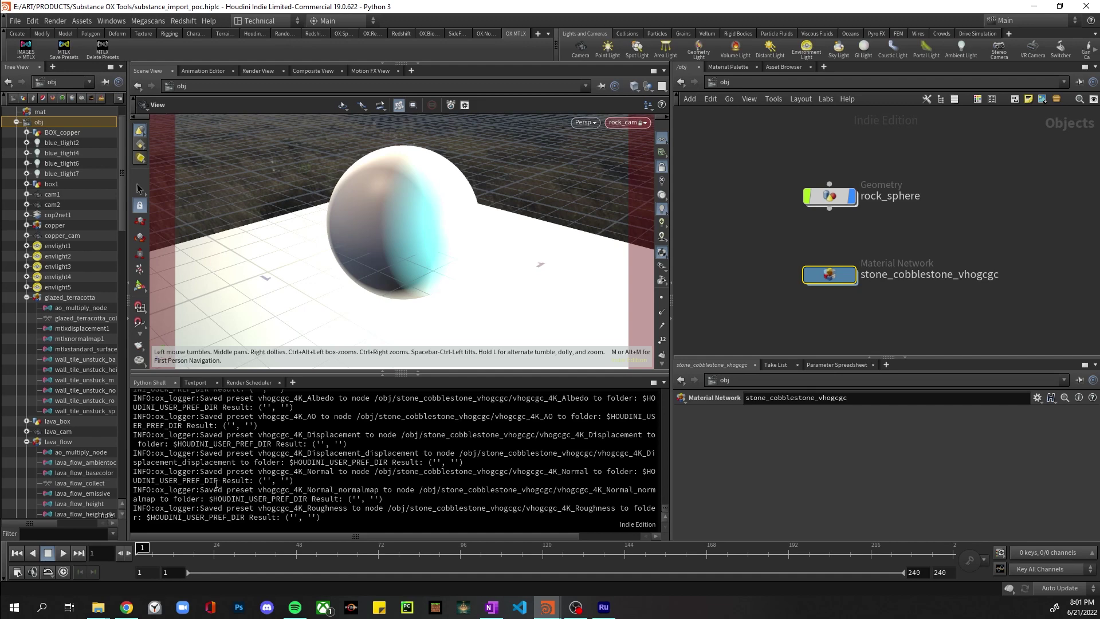
pyautogui.click(255, 22)
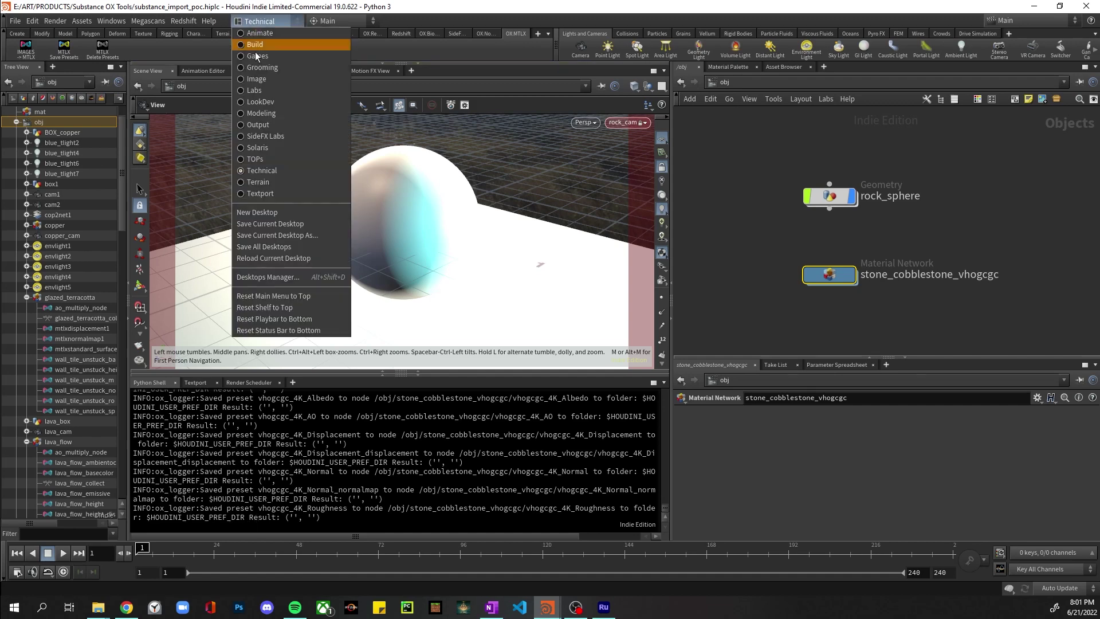
pyautogui.click(370, 444)
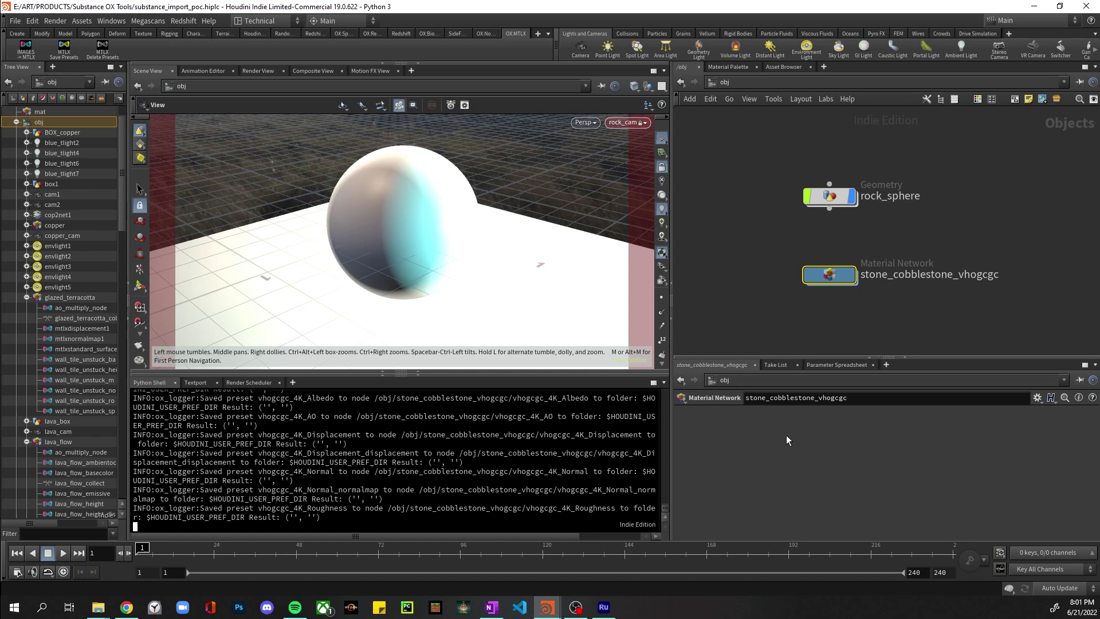
# Review the displacement and surface nodes inside the stone_cobblestone_vhogcgc network and go back to the object level.
pyautogui.doubleClick(828, 275)
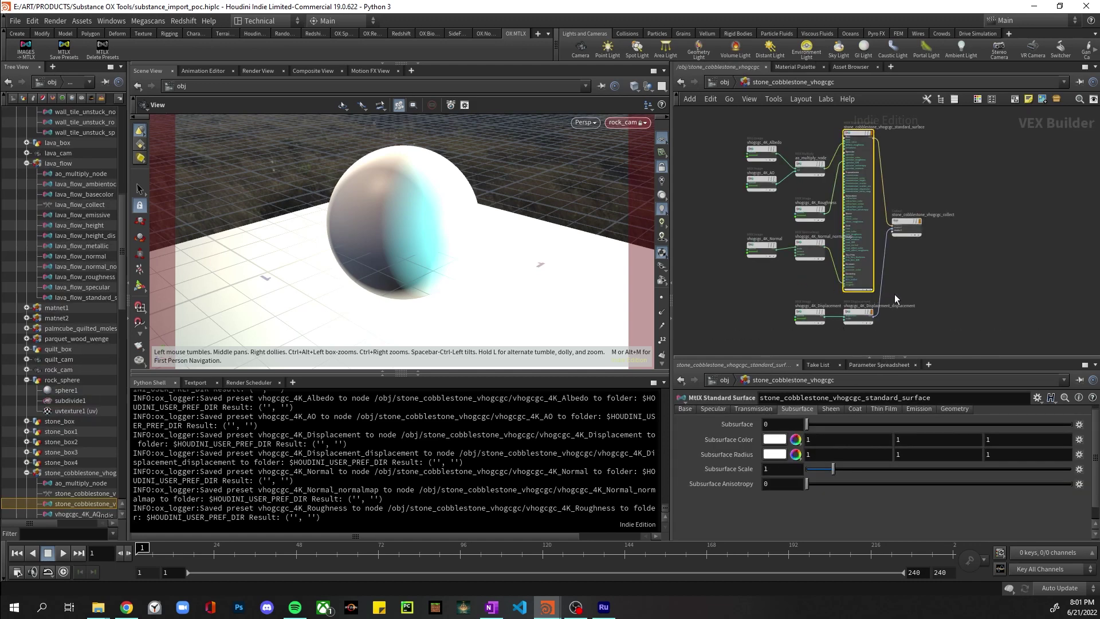
pyautogui.moveTo(853, 318)
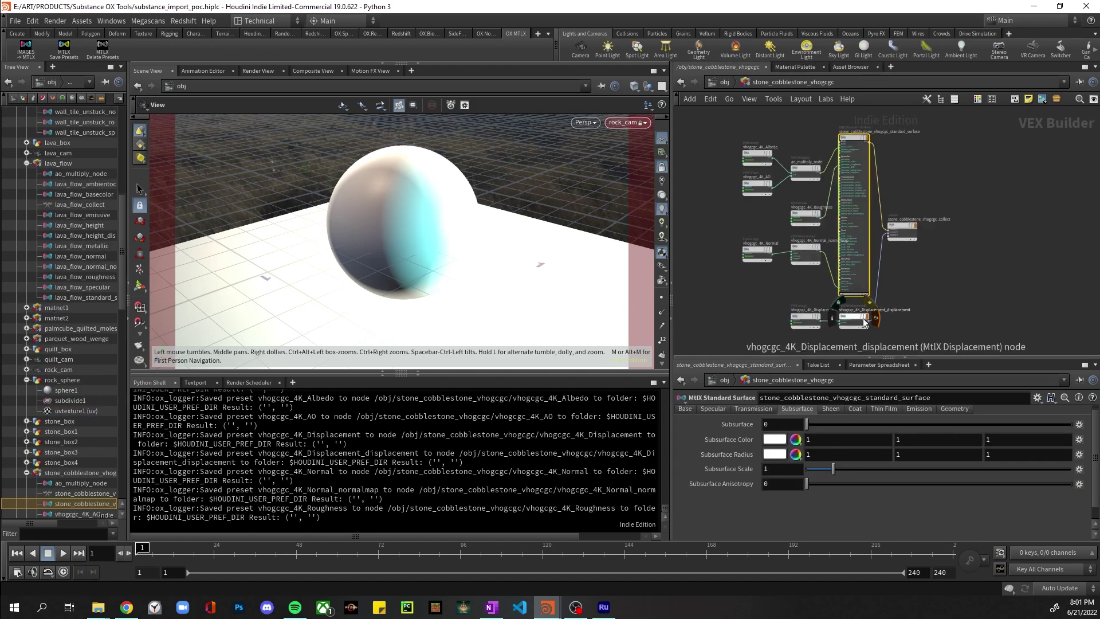
pyautogui.moveTo(854, 318); pyautogui.dragTo(862, 323)
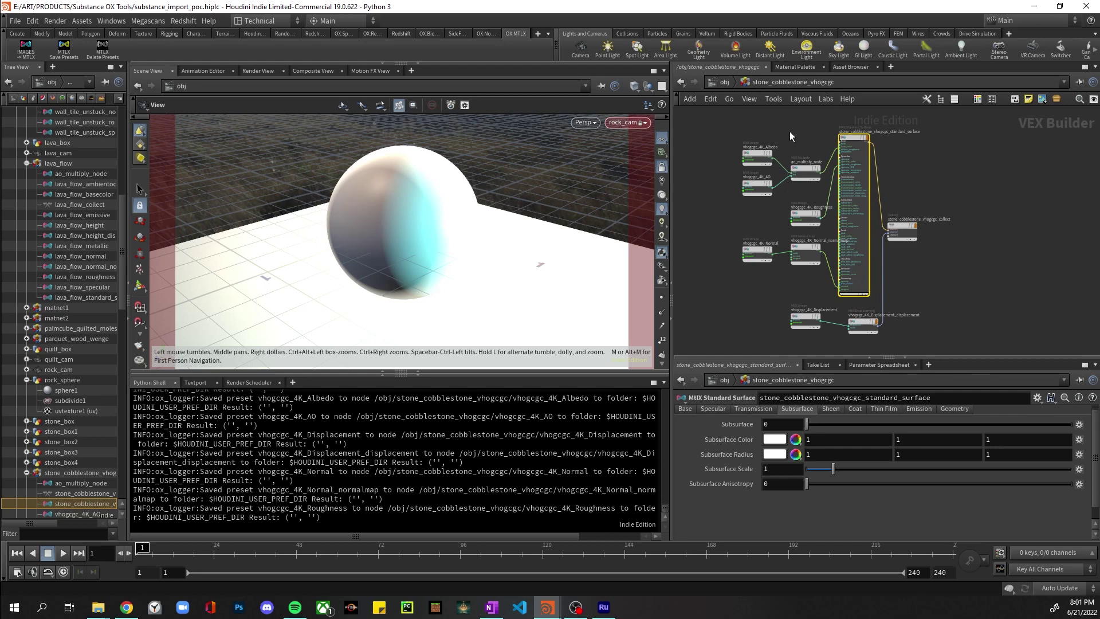
pyautogui.click(723, 82)
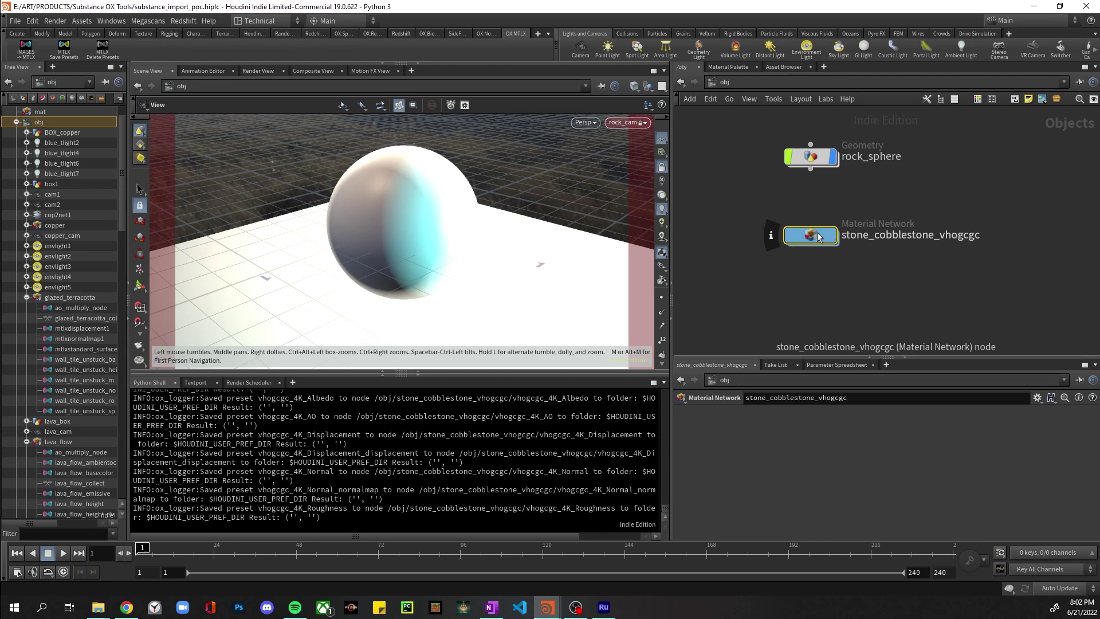
# Delete the stone_cobblestone_vhogcgc material network and rebuild it from the E:/ART/PRODUCTS/OX-MTLX/stone_cobblestone_vhogcgc/ texture folder, placed below rock_sphere.
pyautogui.press('Delete')
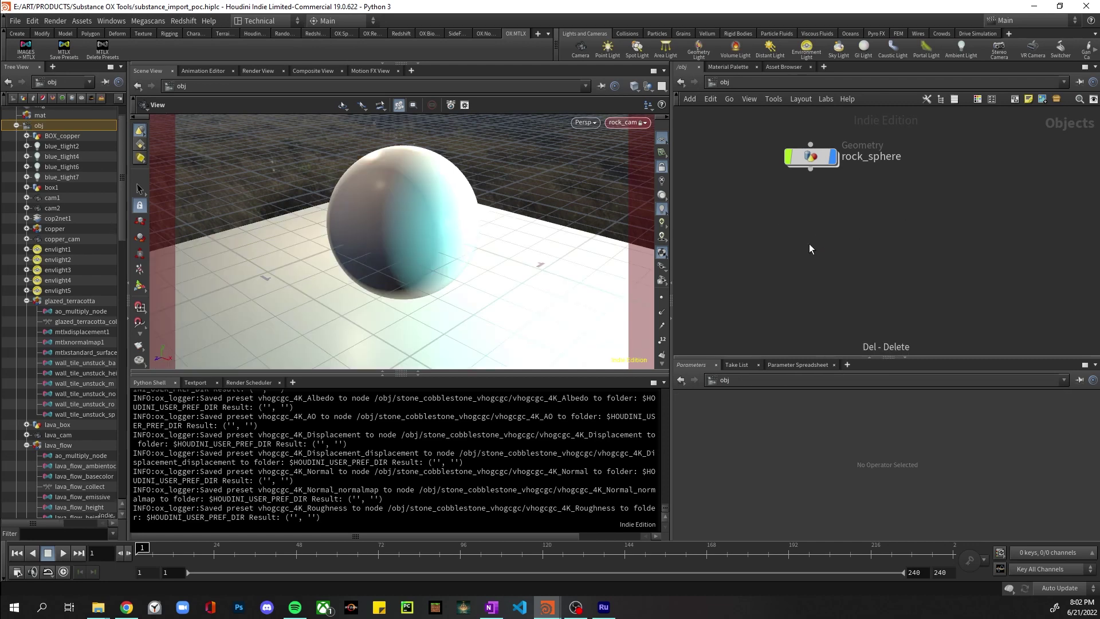
pyautogui.click(31, 55)
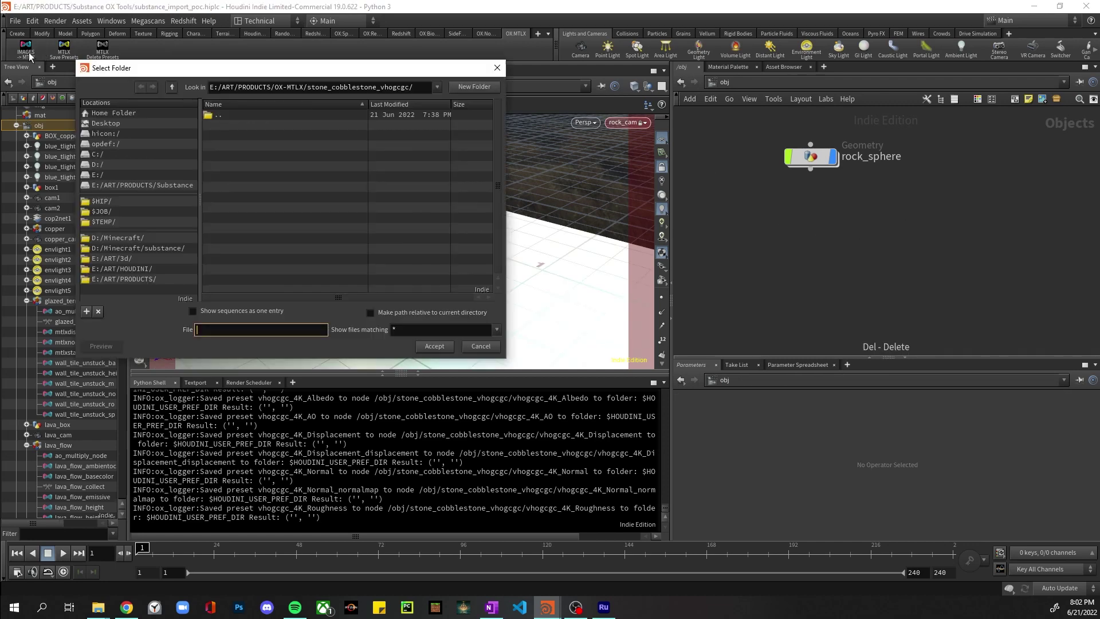
pyautogui.moveTo(363, 87); pyautogui.dragTo(390, 87)
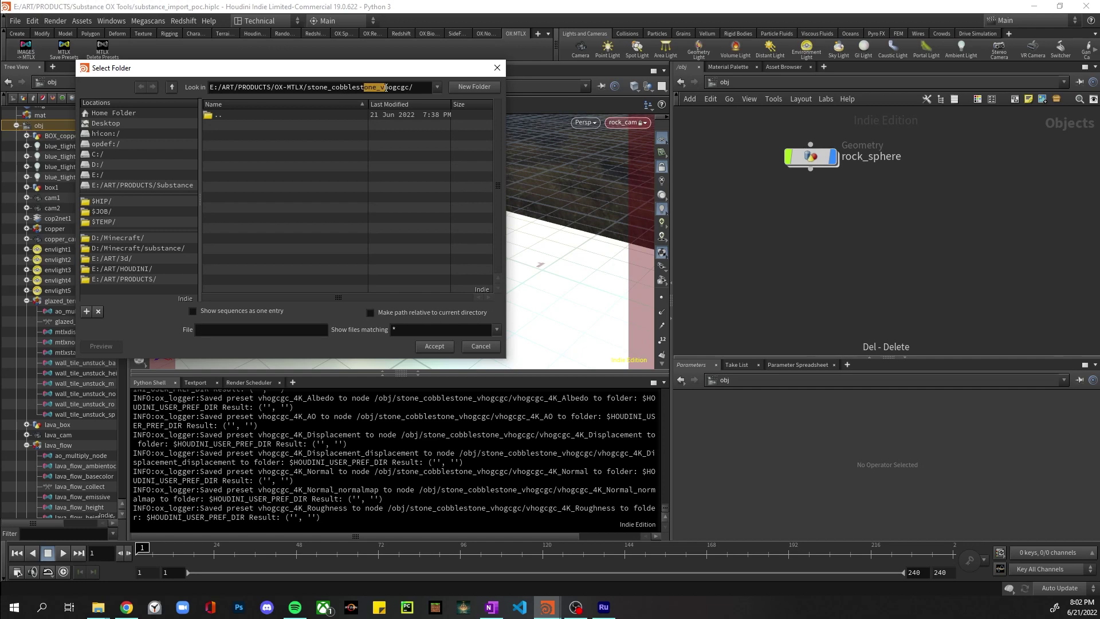
pyautogui.click(435, 346)
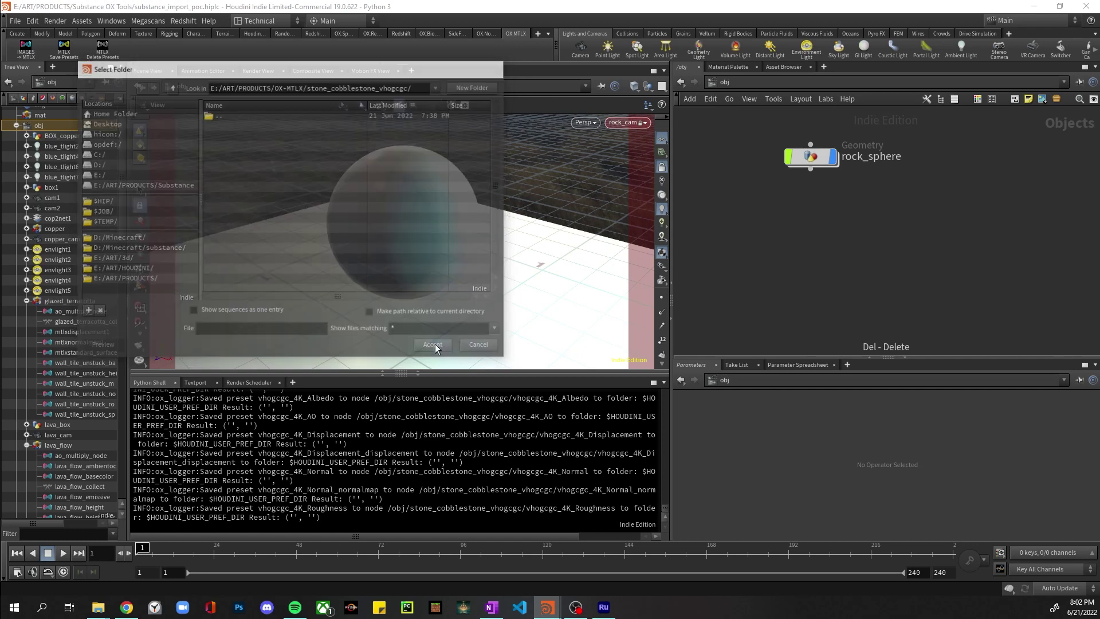
pyautogui.moveTo(797, 301); pyautogui.dragTo(813, 241)
# Open the rebuilt network and check the preset values restored on its displacement and standard surface nodes.
pyautogui.doubleClick(813, 232)
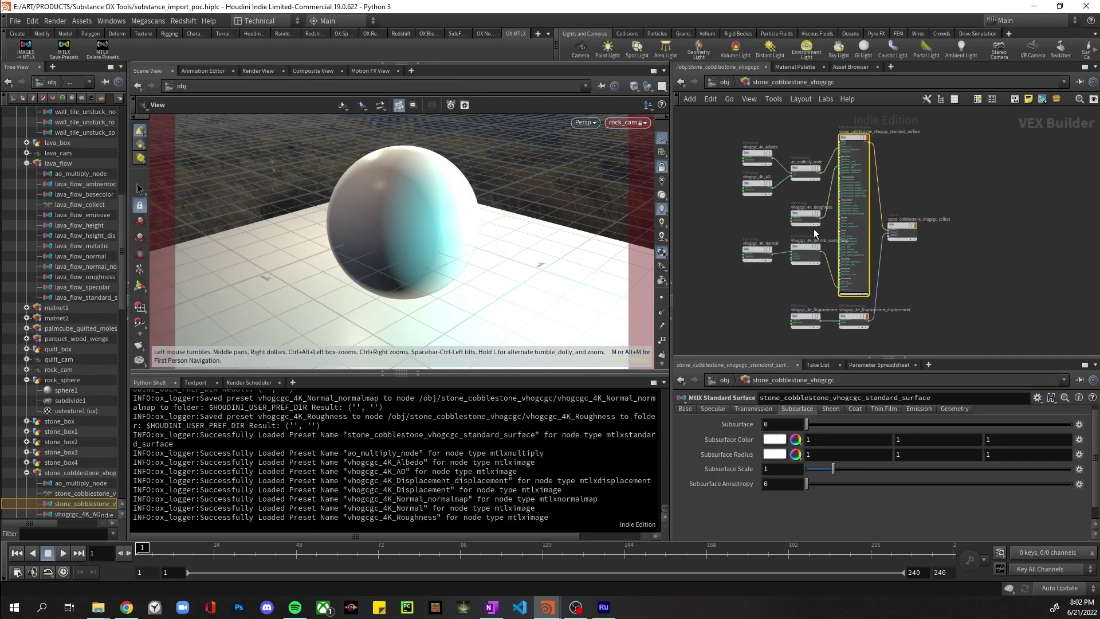
pyautogui.click(853, 317)
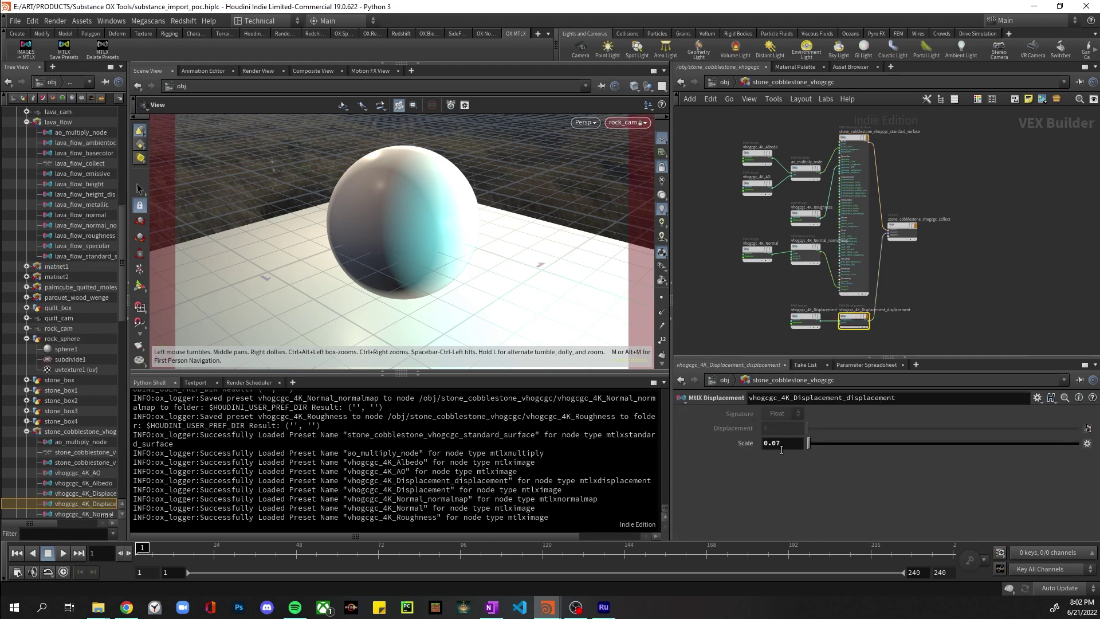
pyautogui.click(1037, 396)
pyautogui.click(853, 137)
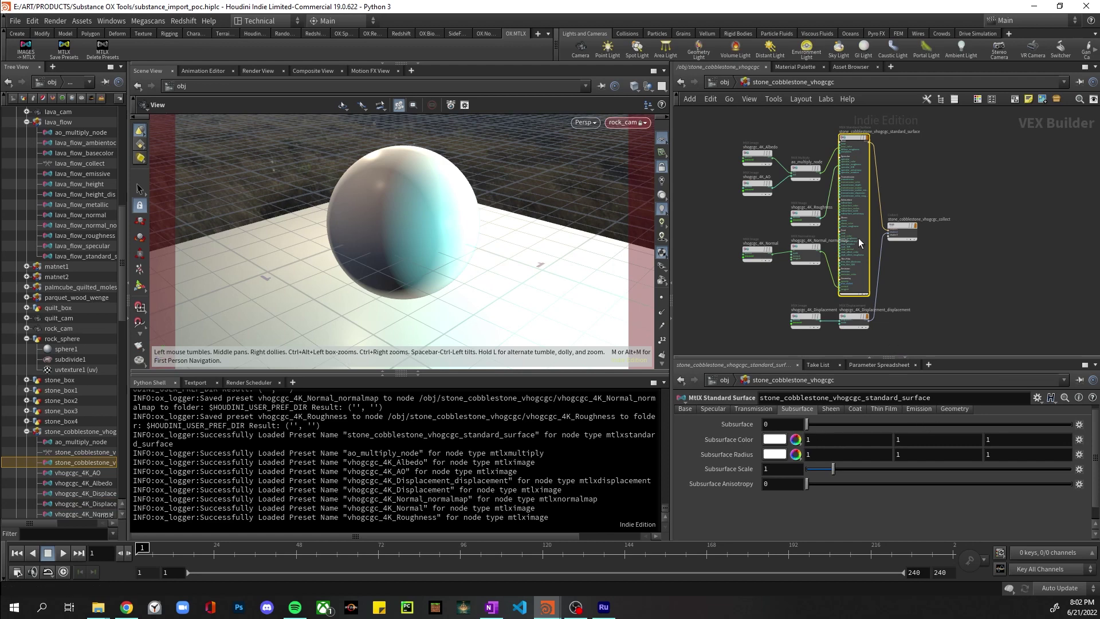
# Delete the saved MTLX presets of the stone_cobblestone_vhogcgc material network from the object level.
pyautogui.click(723, 82)
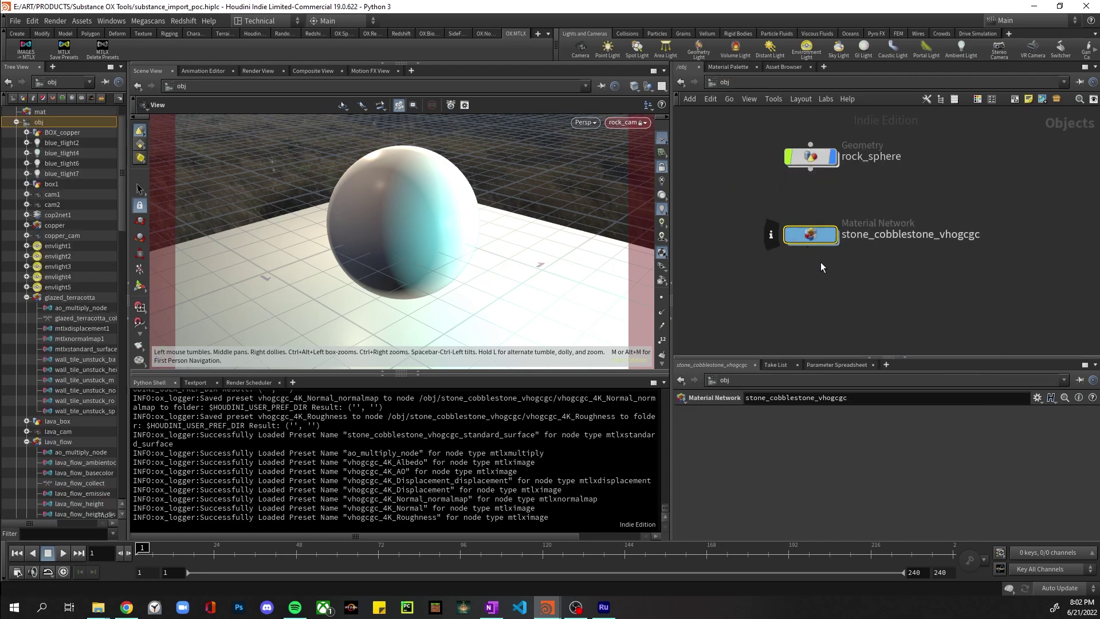
pyautogui.click(103, 51)
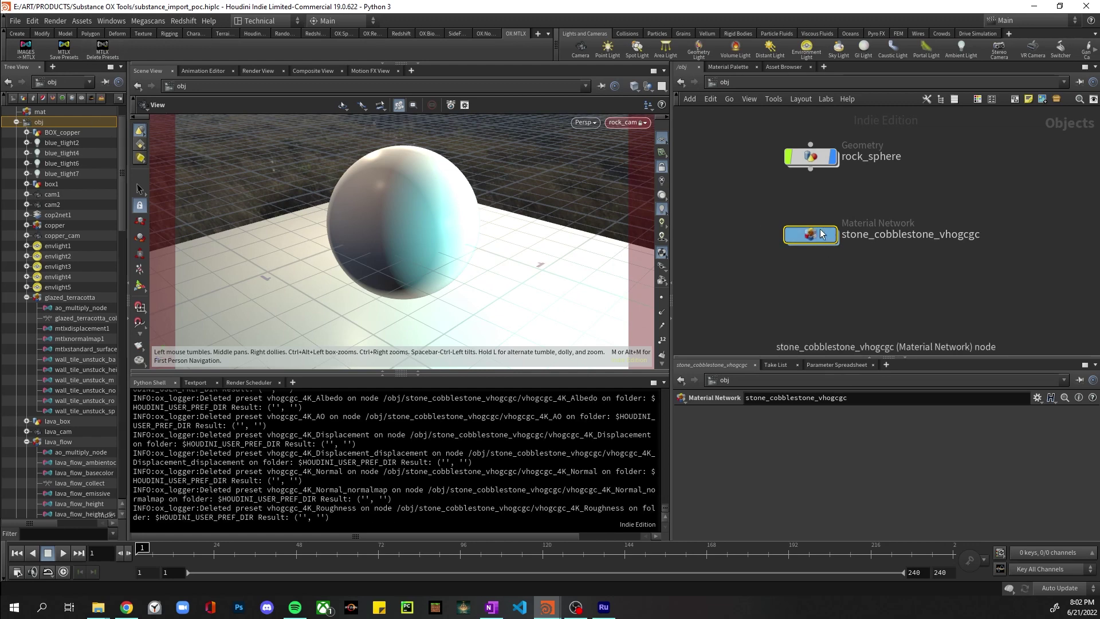
# Replace the stone_cobblestone_vhogcgc network with a fresh build from the same texture folder and open it.
pyautogui.press('Delete')
pyautogui.click(26, 48)
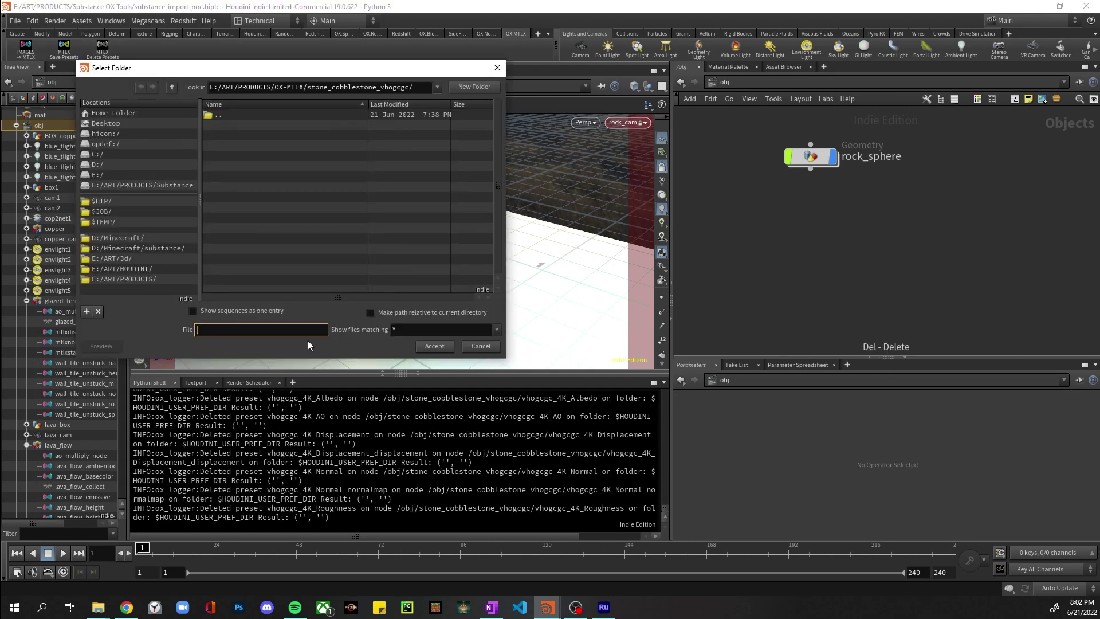
pyautogui.click(439, 346)
pyautogui.doubleClick(798, 292)
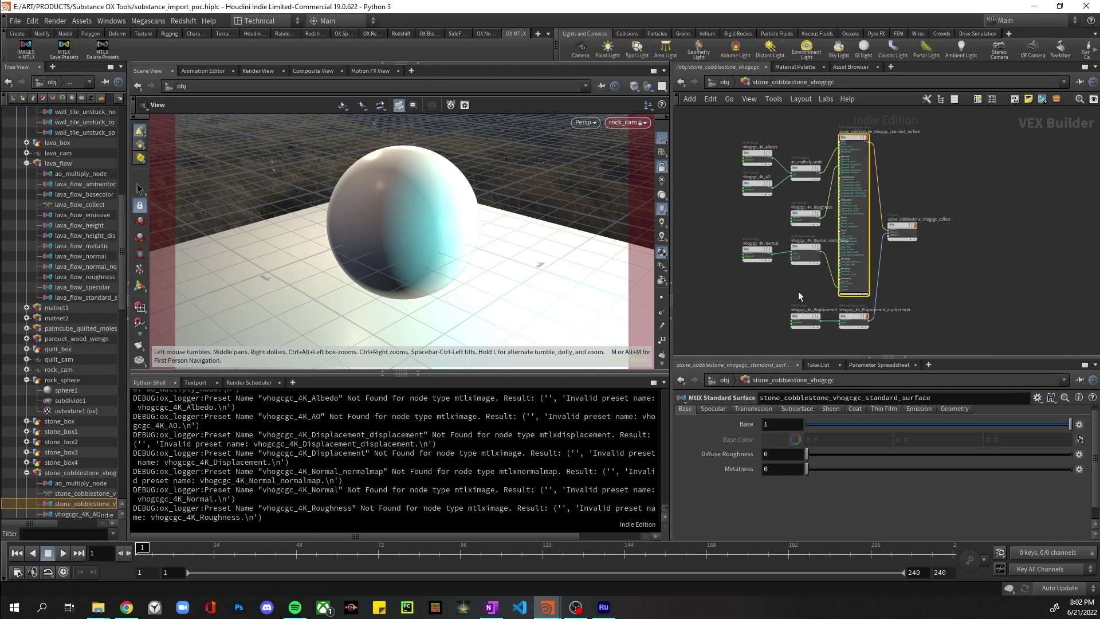
# Check the fresh displacement node's Scale value and enlarge the network editor pane.
pyautogui.click(854, 319)
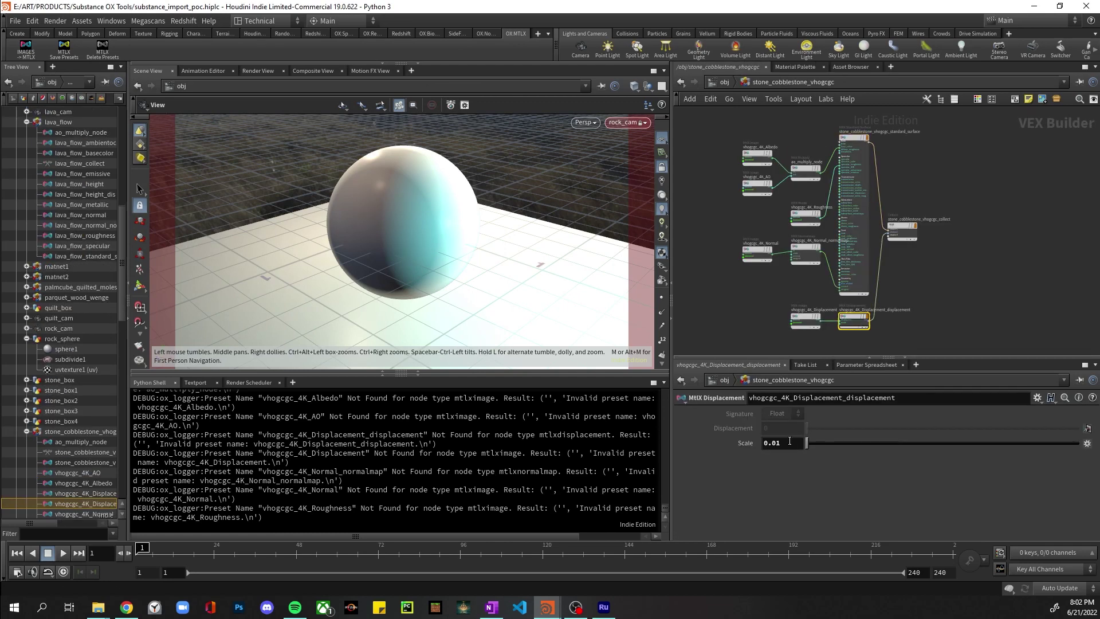
pyautogui.click(790, 441)
pyautogui.press('Return')
pyautogui.click(800, 444)
pyautogui.moveTo(882, 359); pyautogui.dragTo(878, 424)
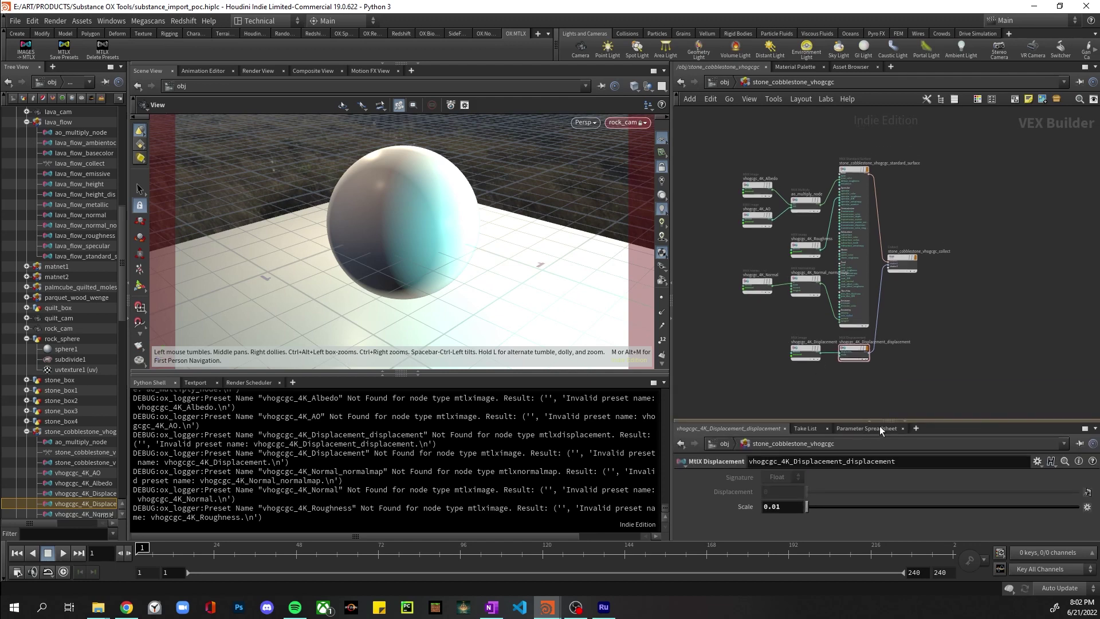